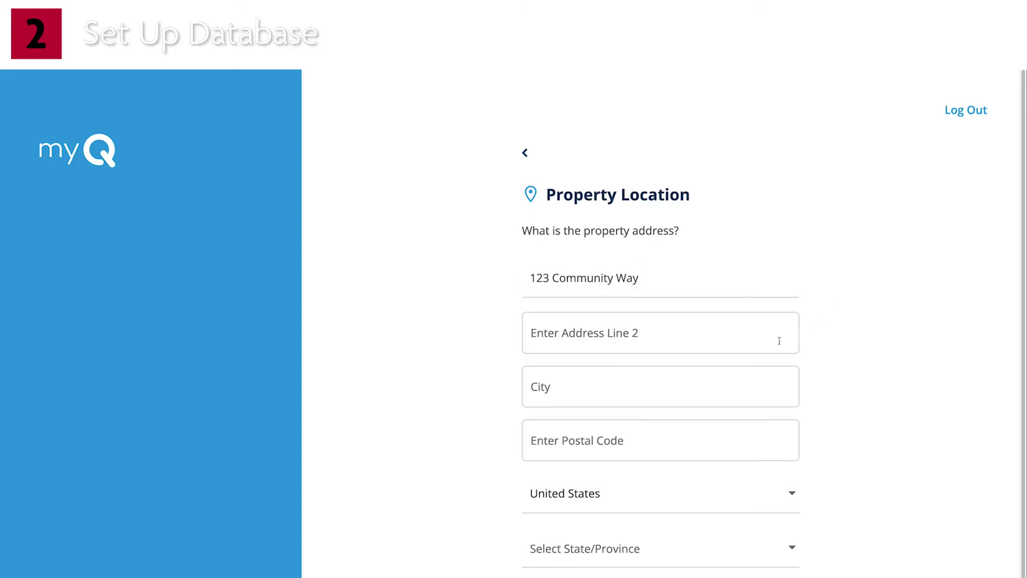
- Enter the property's city and postal code, and set state IL and Central Time zone
text(Anytown)
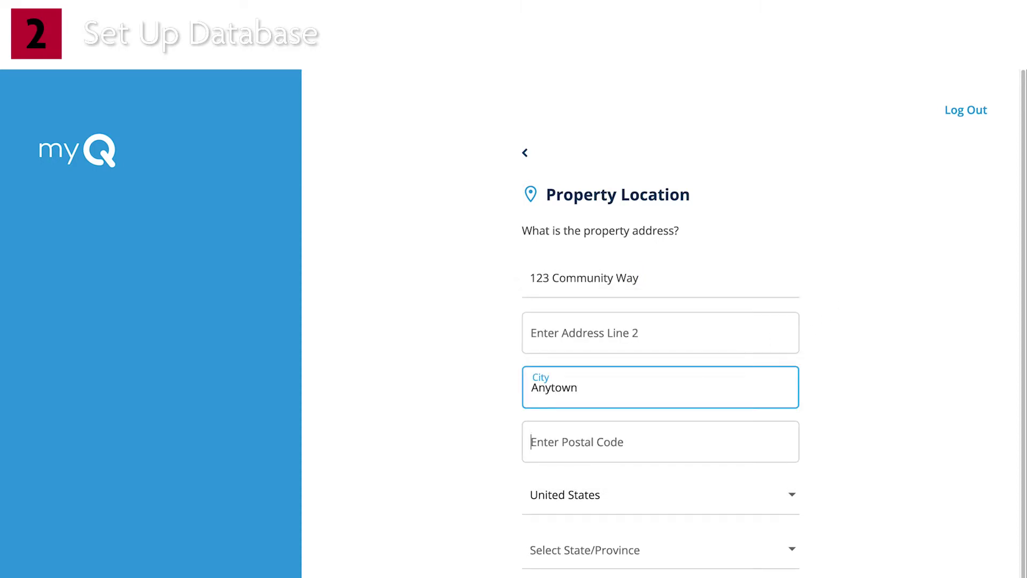
text(12345)
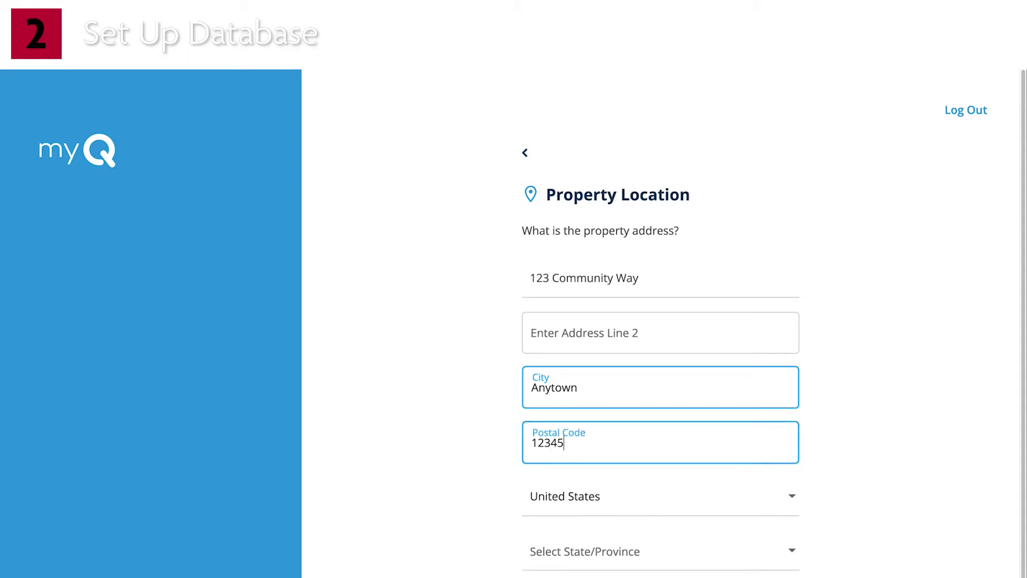
click(702, 551)
scroll(691, 535, down, 10)
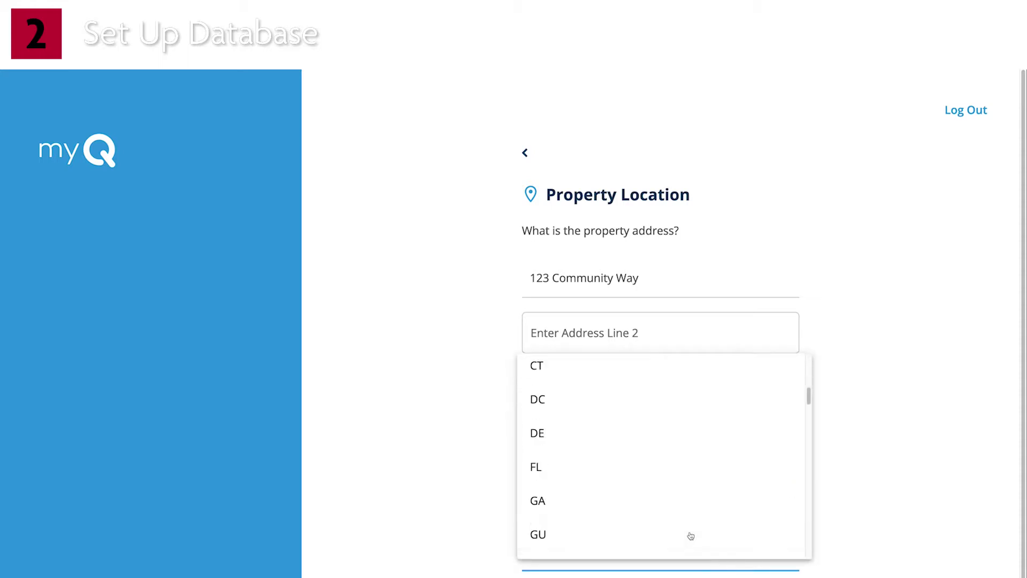
click(661, 401)
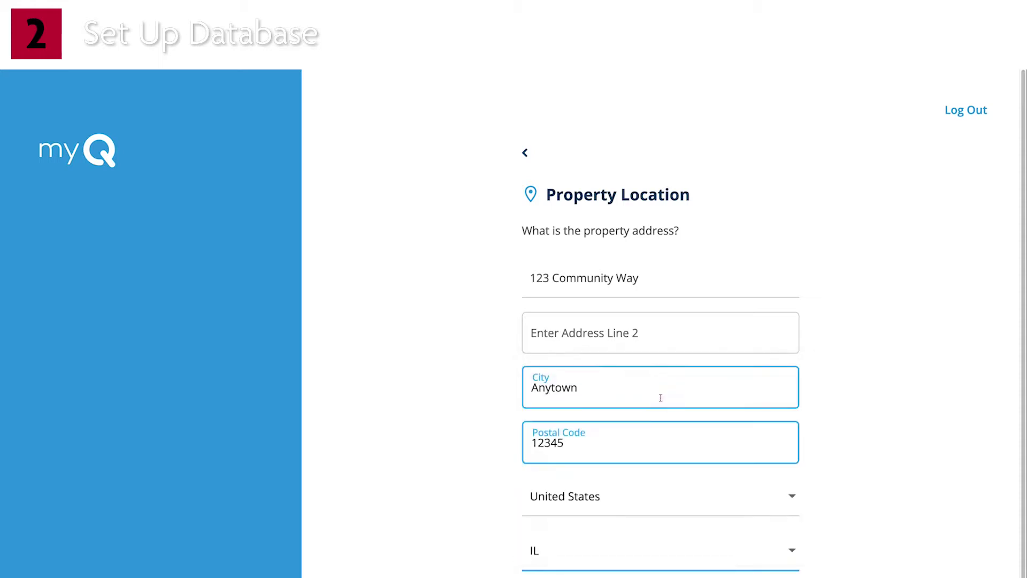
scroll(672, 530, down, 1)
click(677, 536)
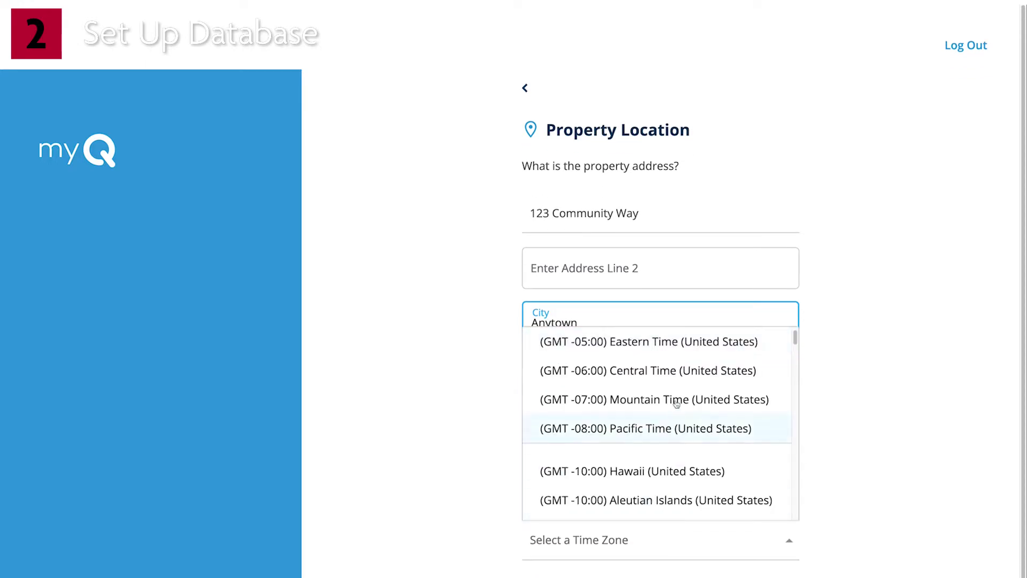
click(677, 374)
scroll(659, 508, down, 2)
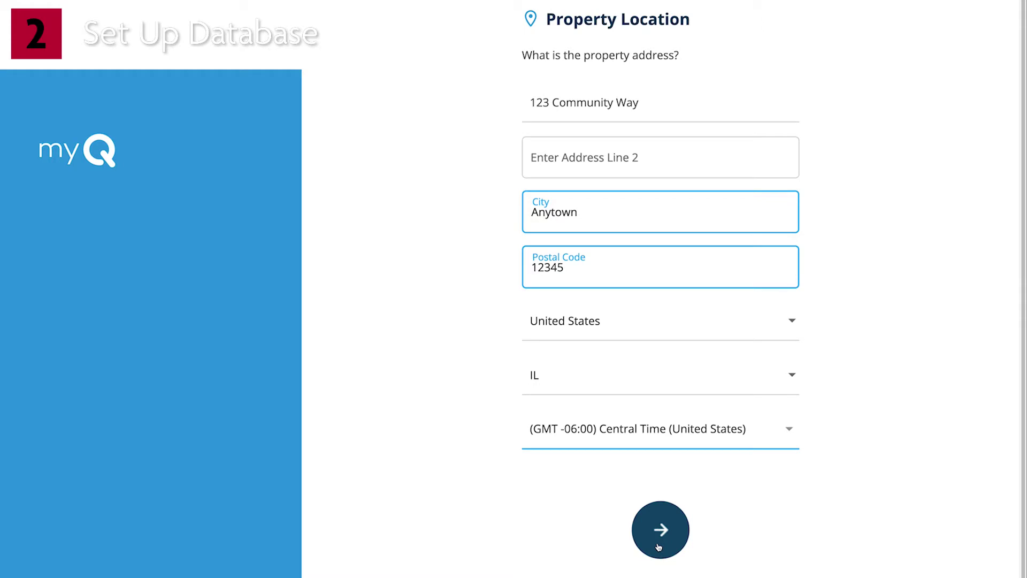
click(659, 546)
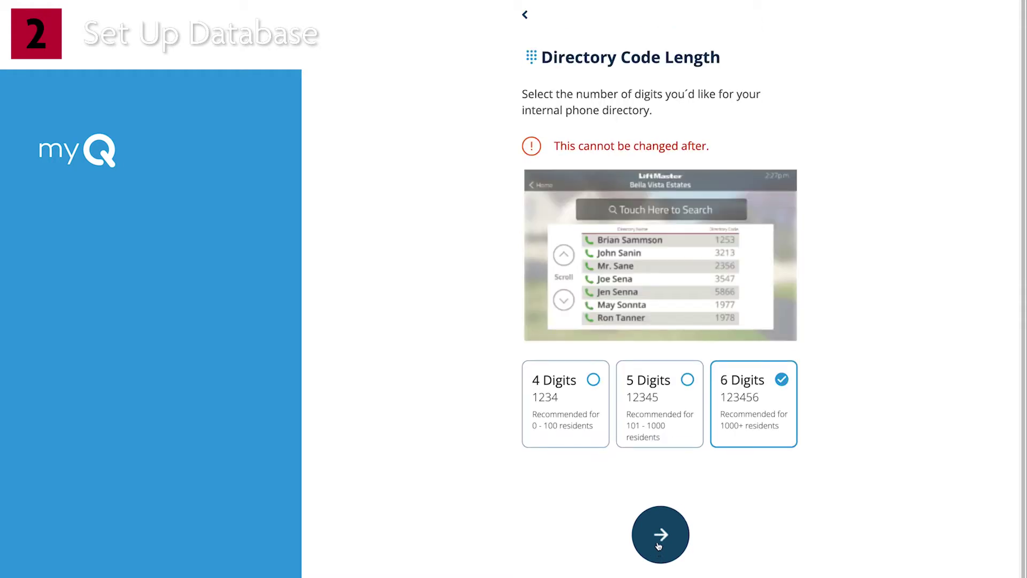
- Choose 4-digit directory codes, enter the property manager's phone number, and create the community
click(581, 388)
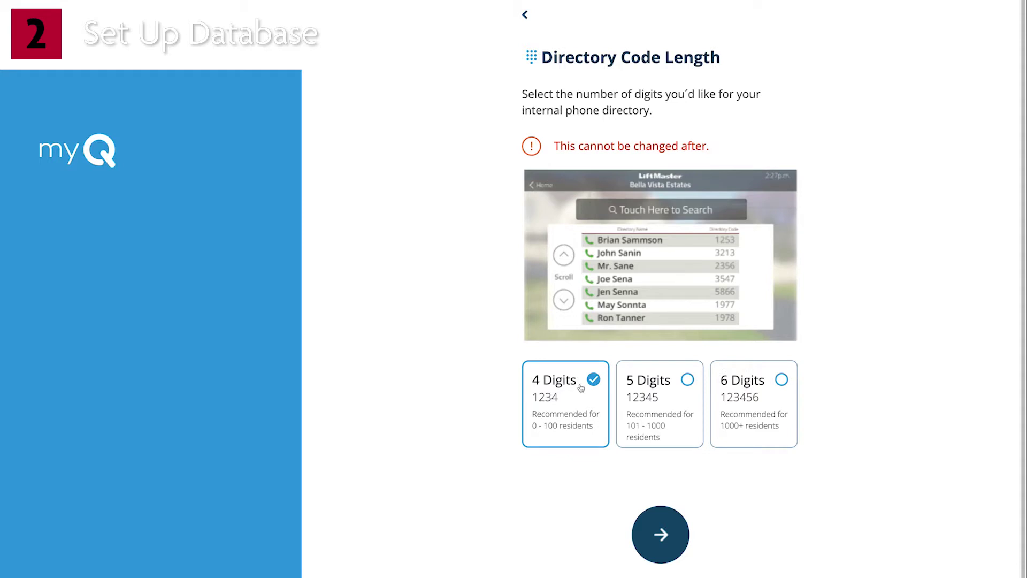
click(662, 544)
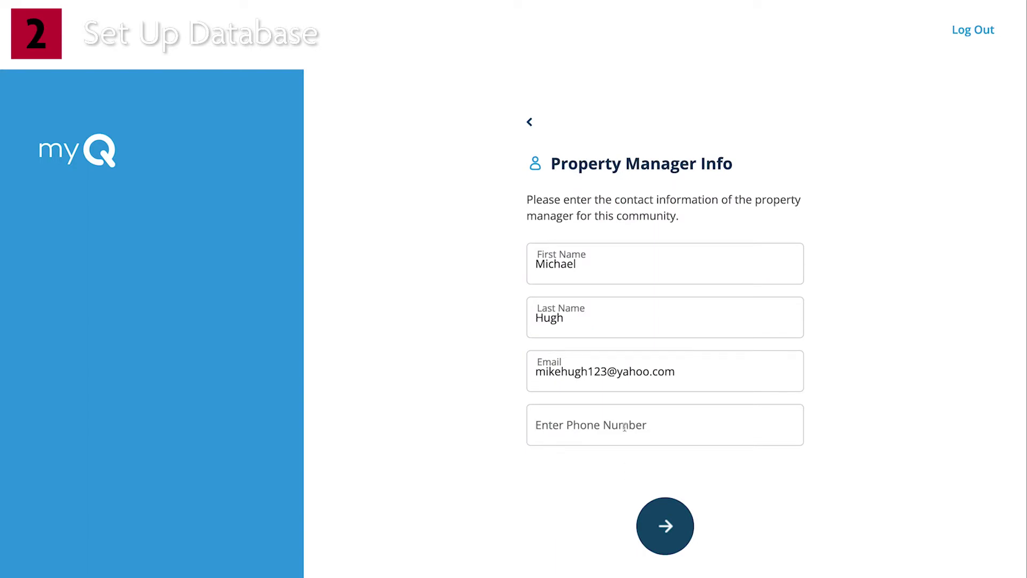
text(5551234567)
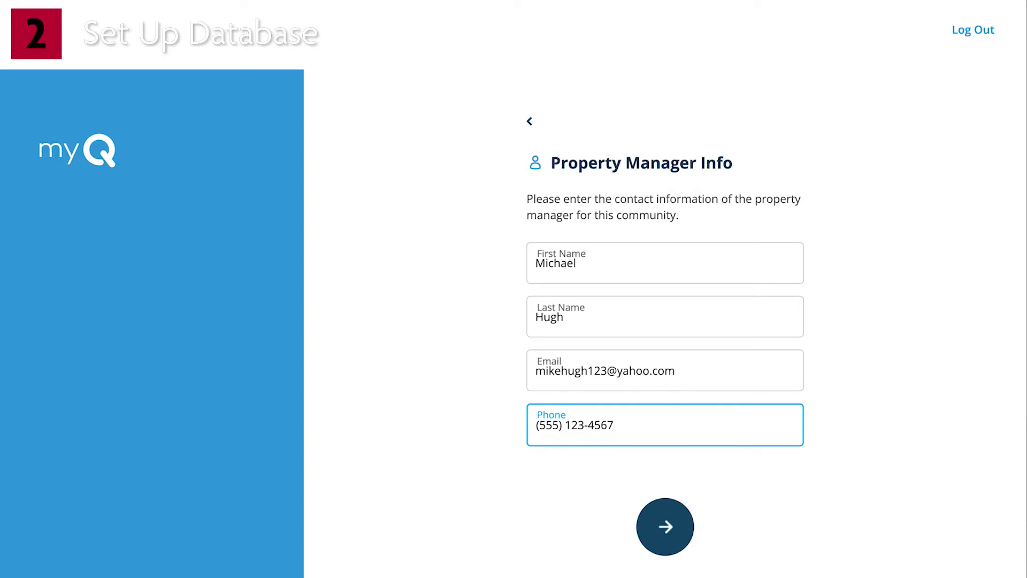
click(656, 528)
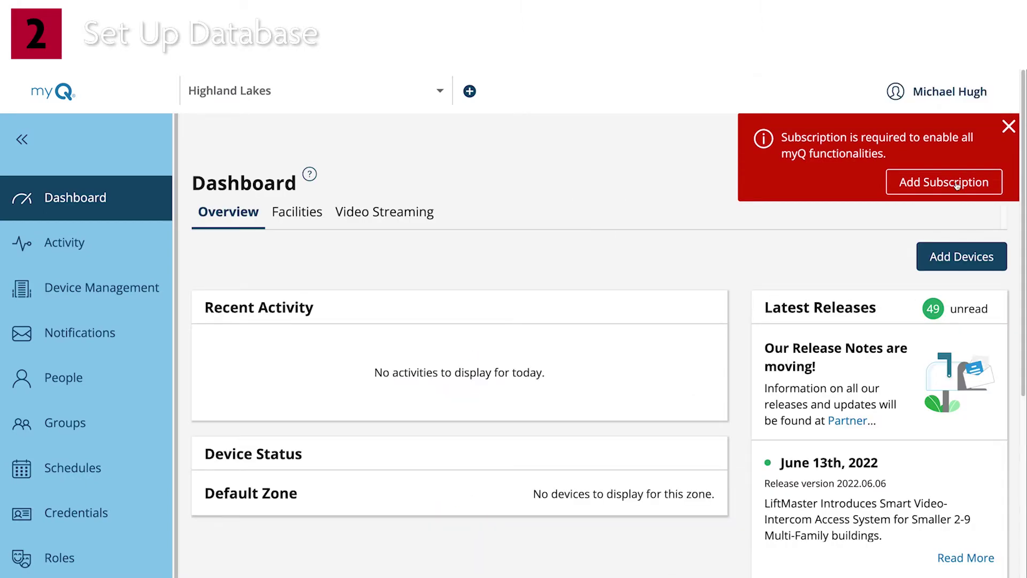
- Check out the subscription paying by credit card, enter the card details, and activate it
click(957, 183)
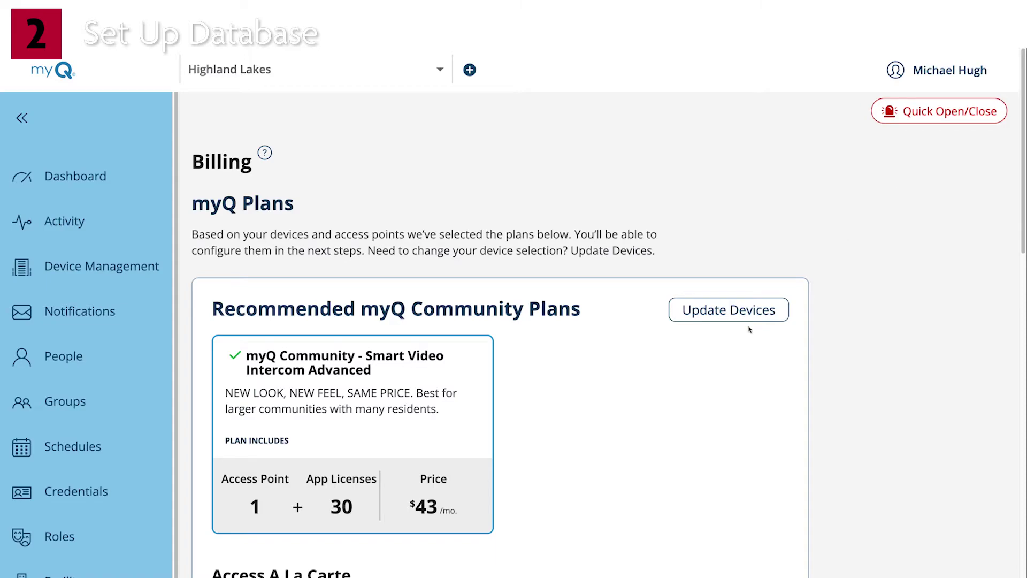
scroll(600, 413, down, 3)
scroll(600, 414, down, 15)
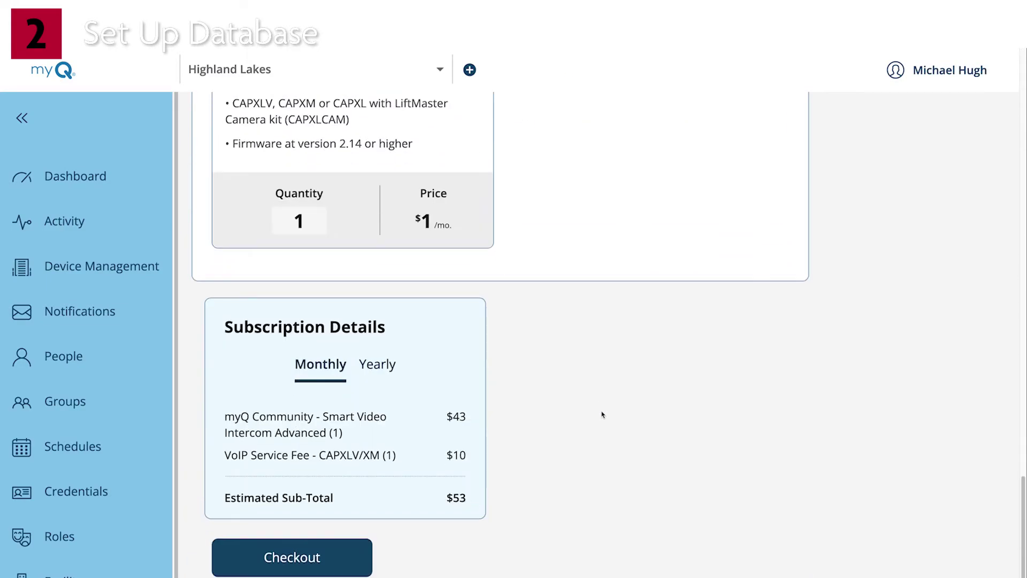
click(343, 567)
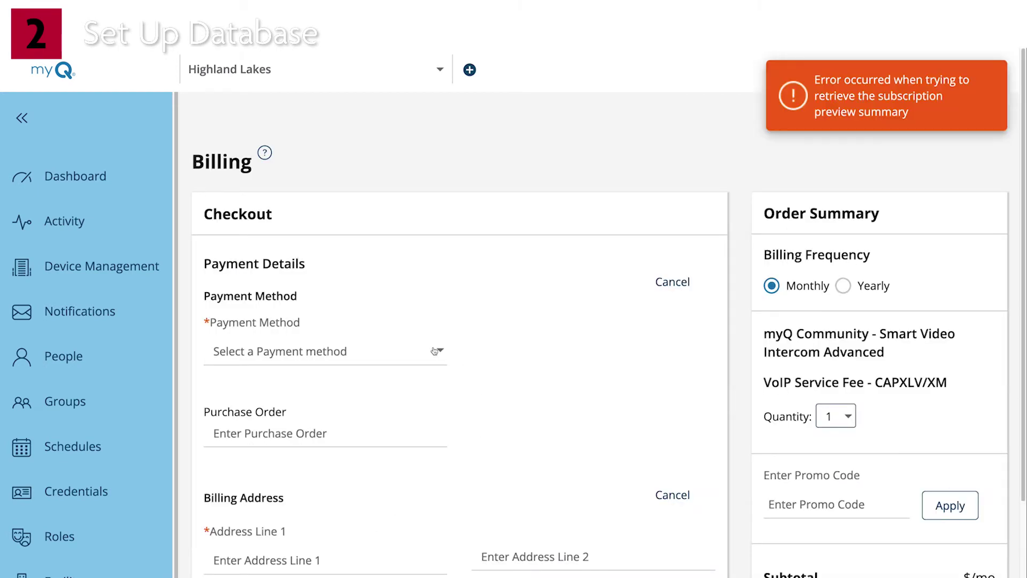
click(430, 351)
click(376, 381)
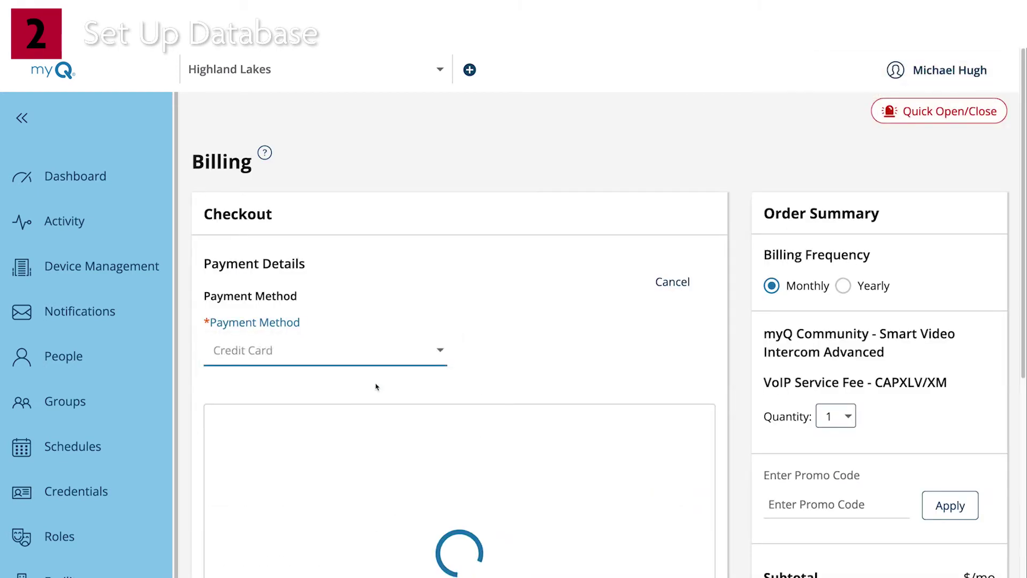
text(4111 1111)
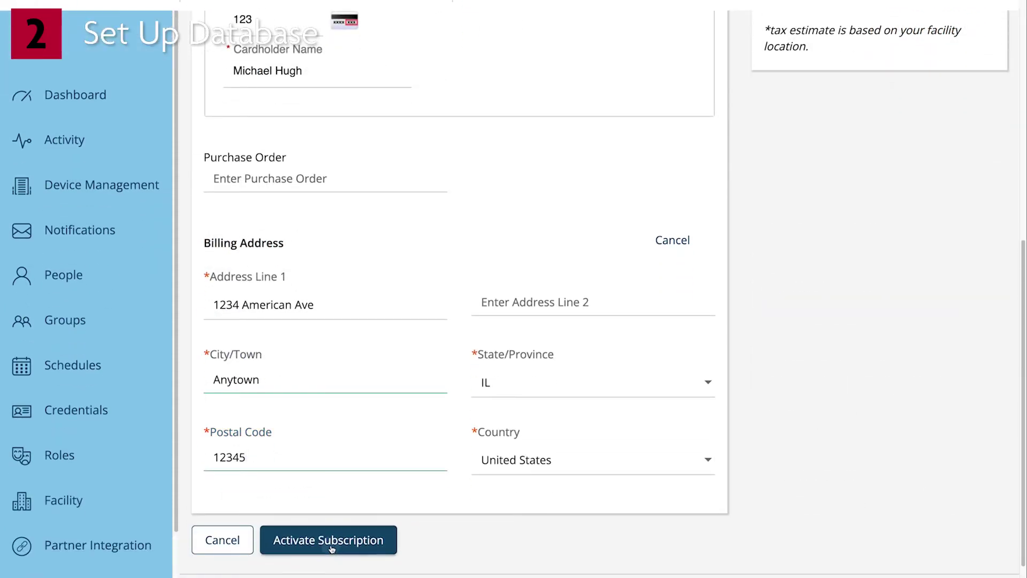
click(328, 540)
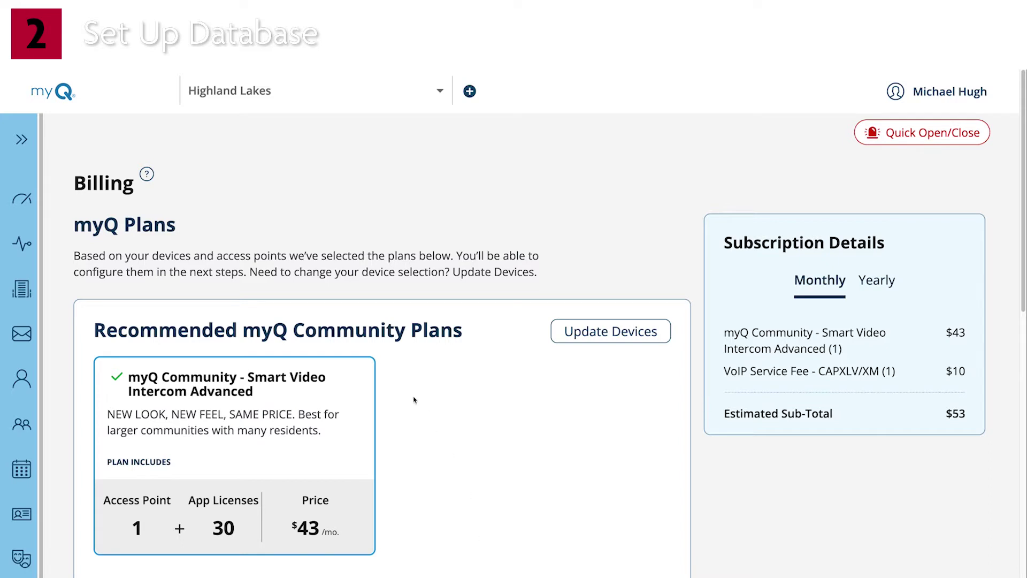
click(21, 139)
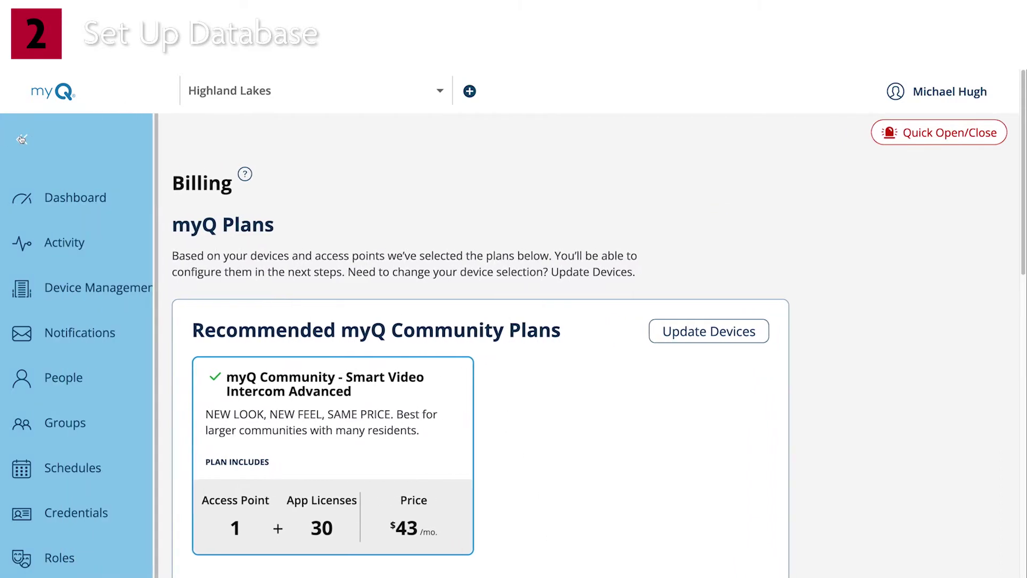
- Add a new person in People with a first and last name and the Facility Manager role
click(101, 389)
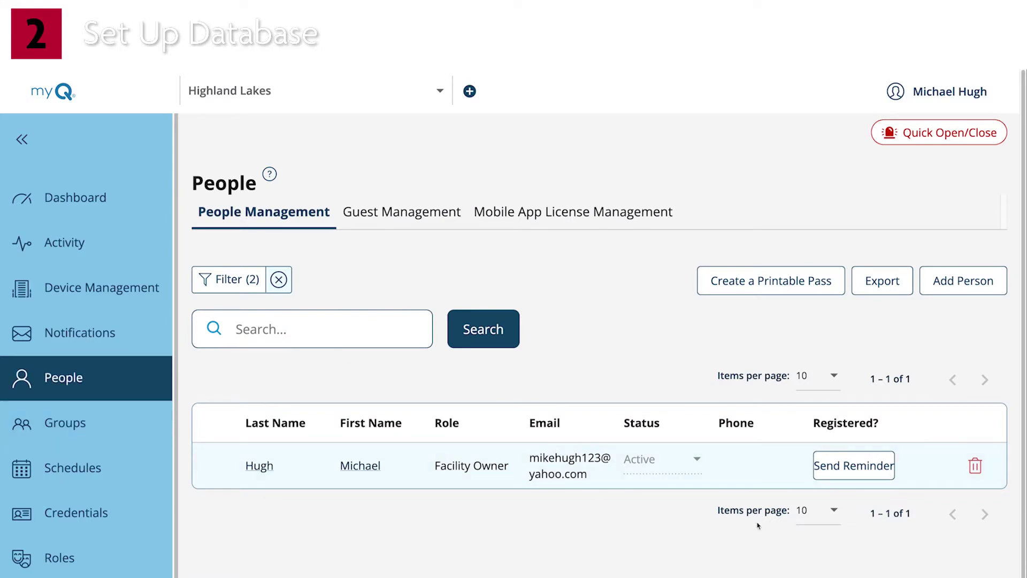
click(970, 283)
scroll(476, 354, down, 2)
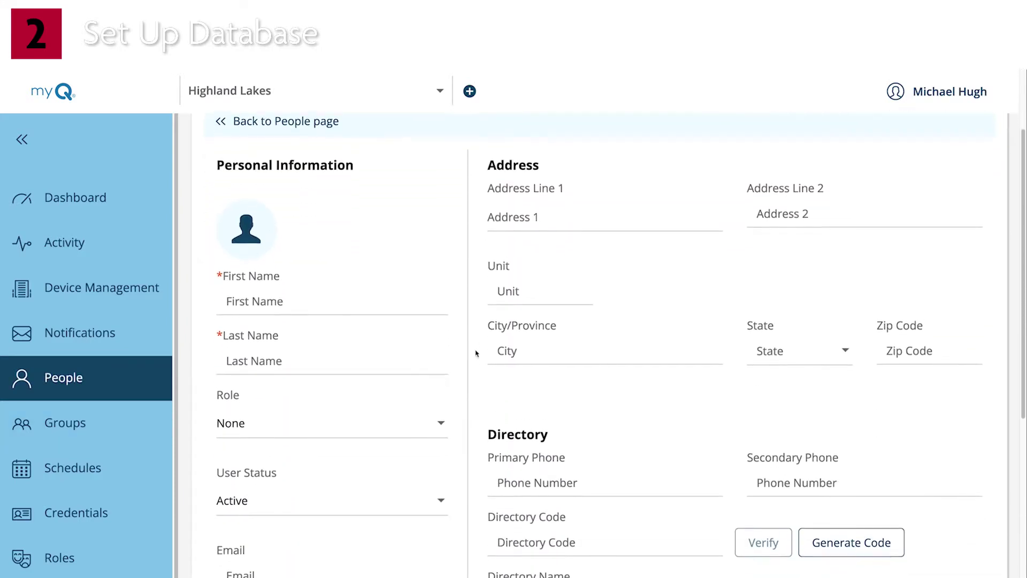
click(363, 288)
click(230, 339)
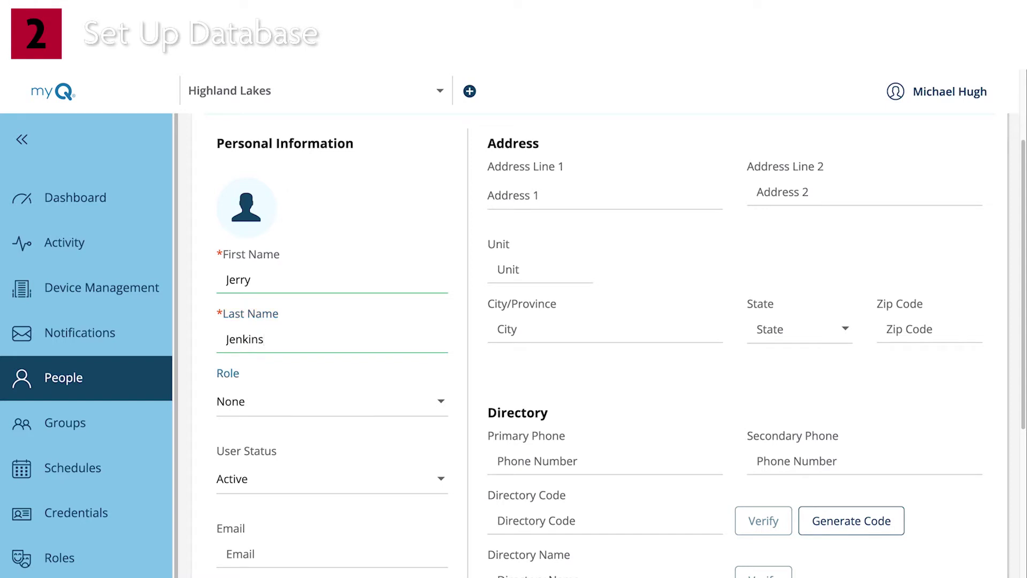
click(442, 403)
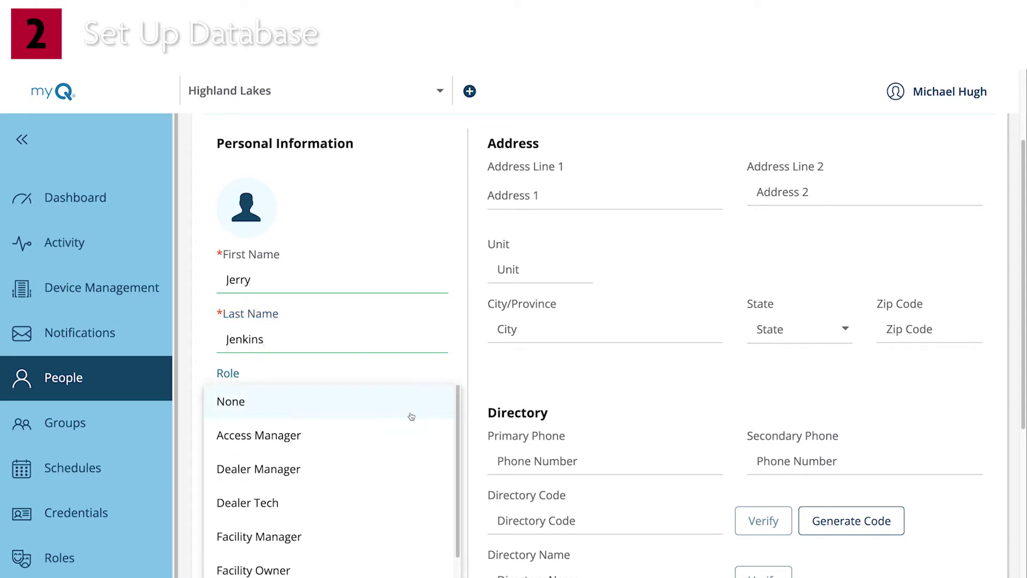
click(312, 544)
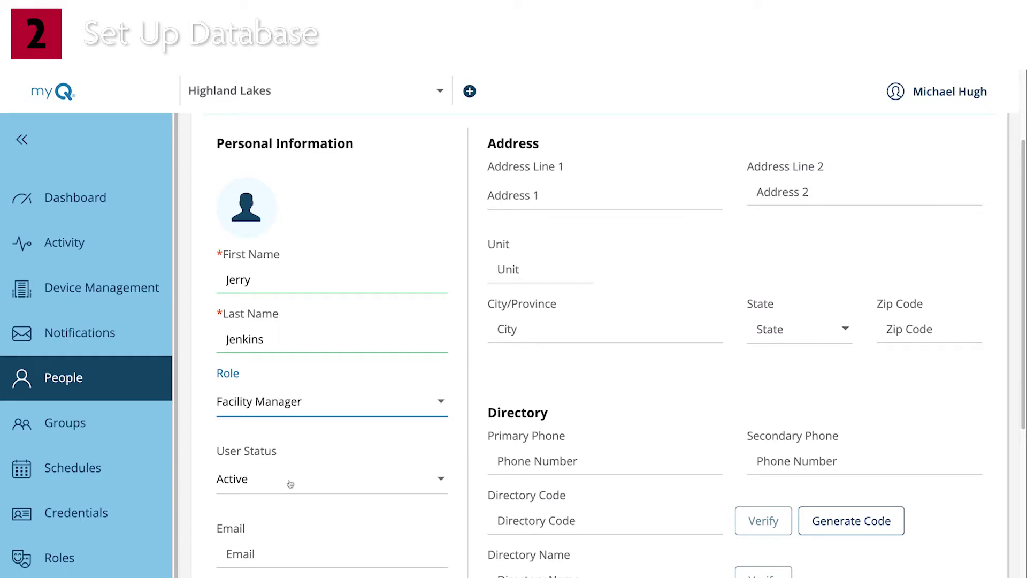
- Enter the manager's email address and enable the web portal access invite
click(287, 555)
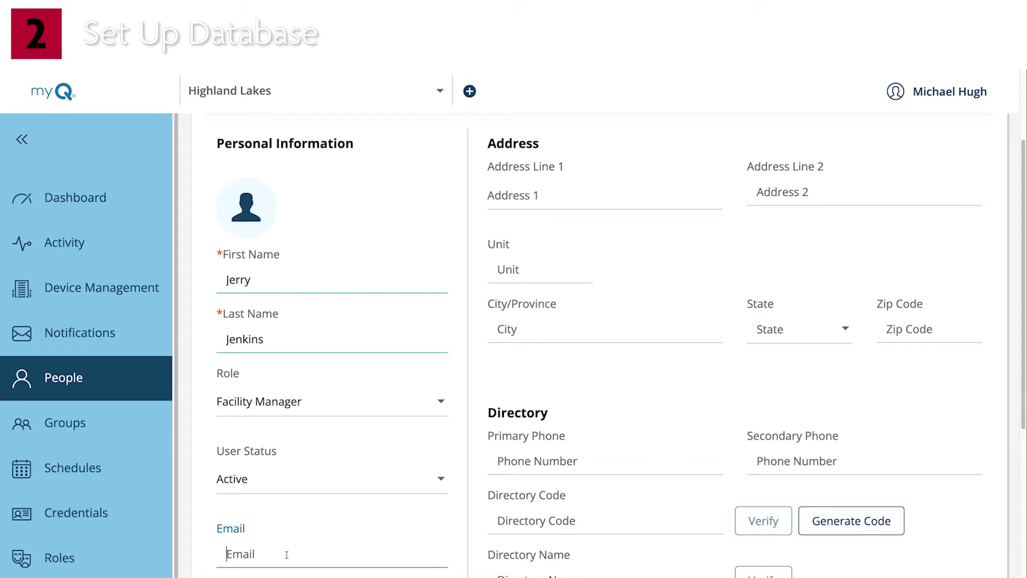
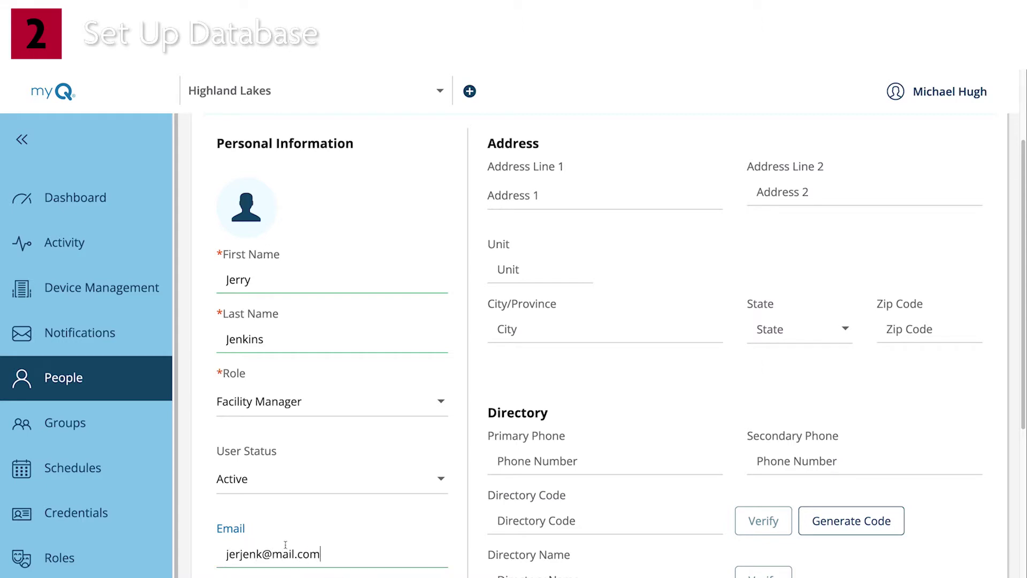
scroll(284, 544, down, 3)
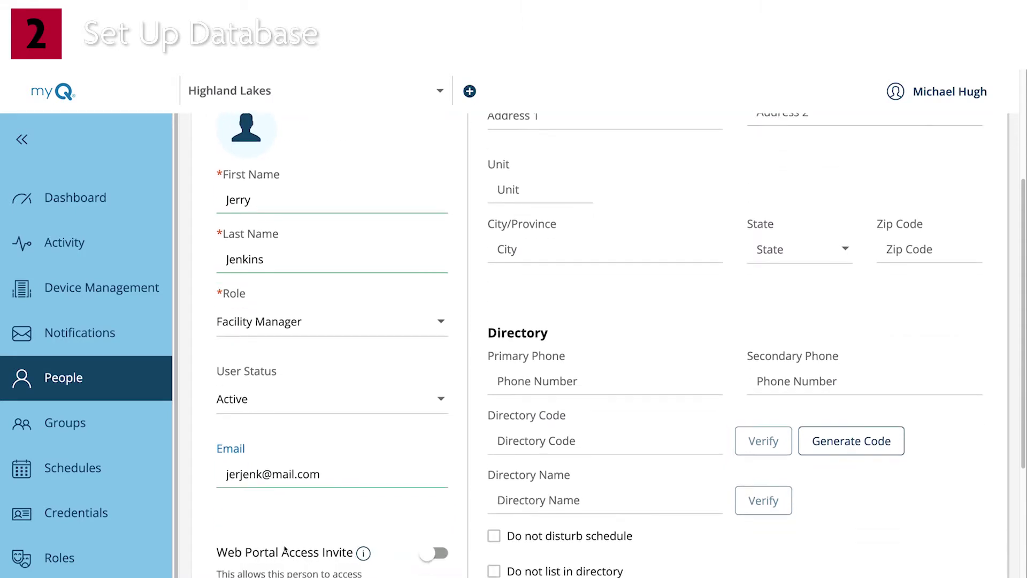
click(431, 506)
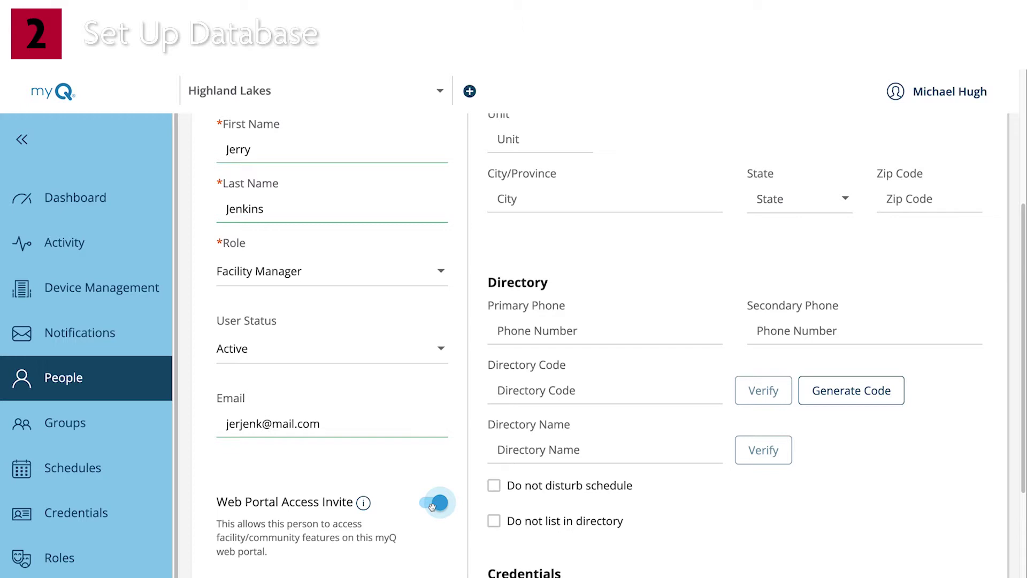
scroll(485, 510, up, 4)
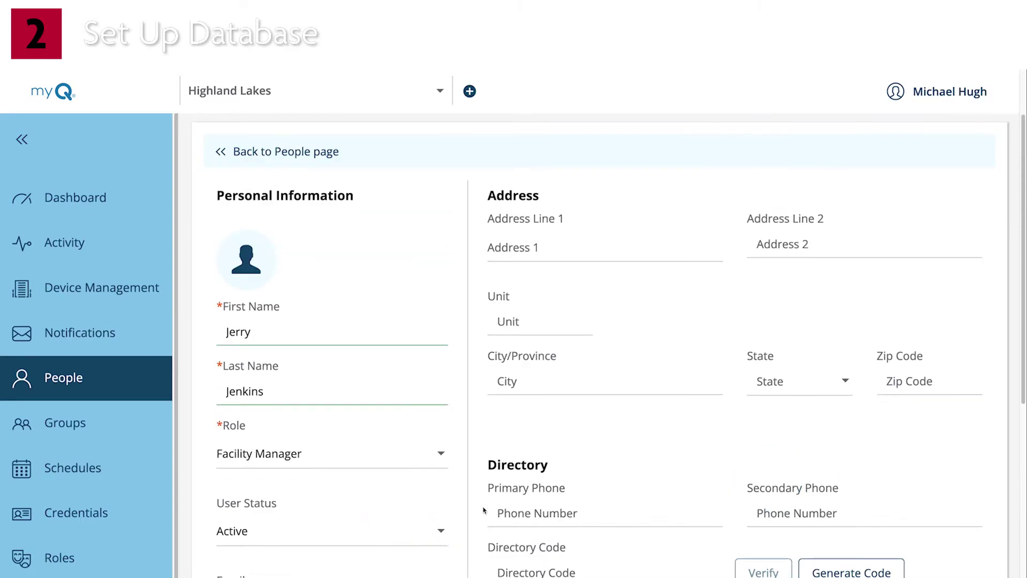
- Enter the manager's street address, generate a directory code, and generate a four-digit entry code
click(538, 247)
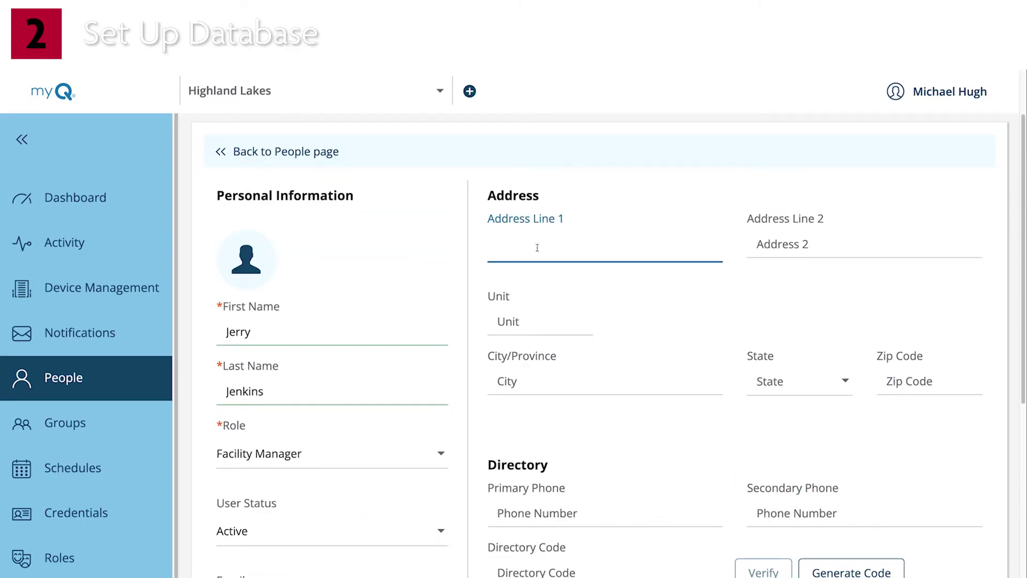
text(123 Community Way)
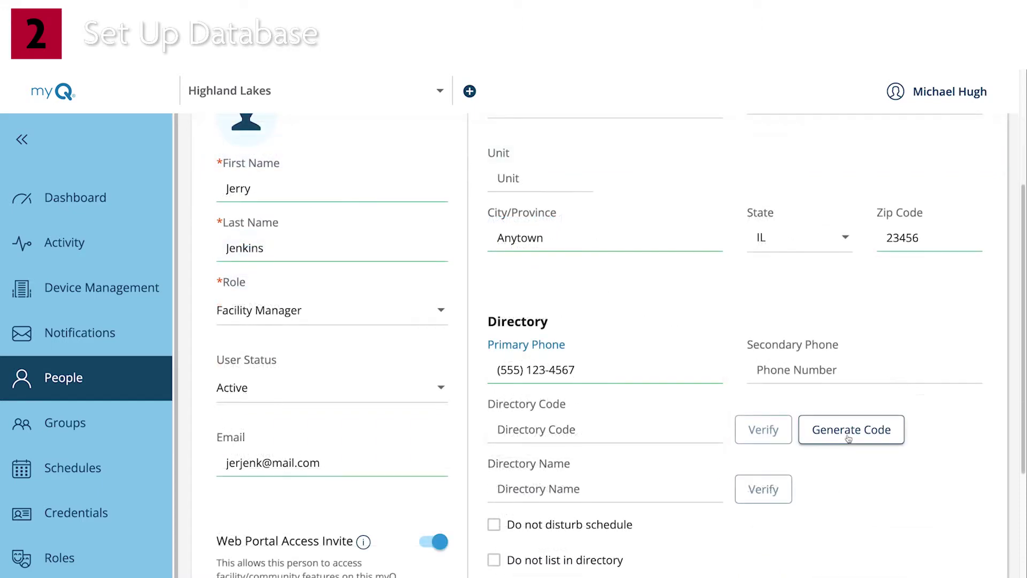
click(848, 439)
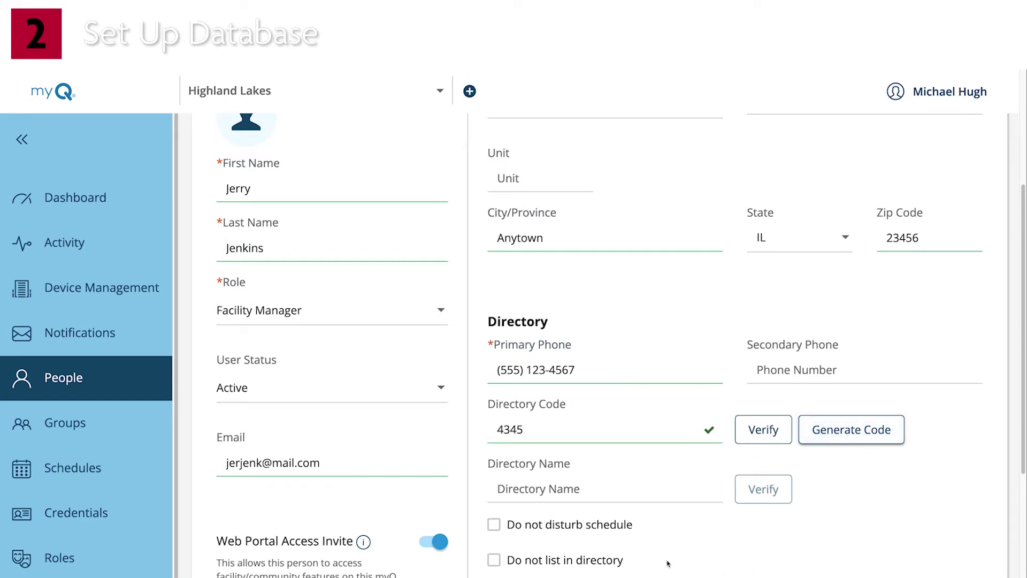
scroll(668, 561, down, 1)
scroll(668, 562, down, 5)
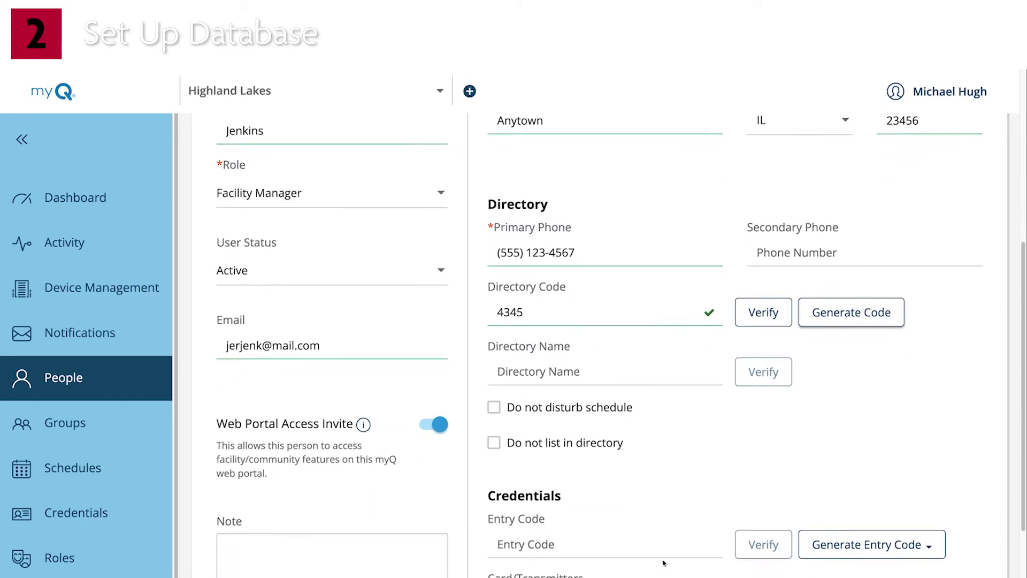
click(856, 383)
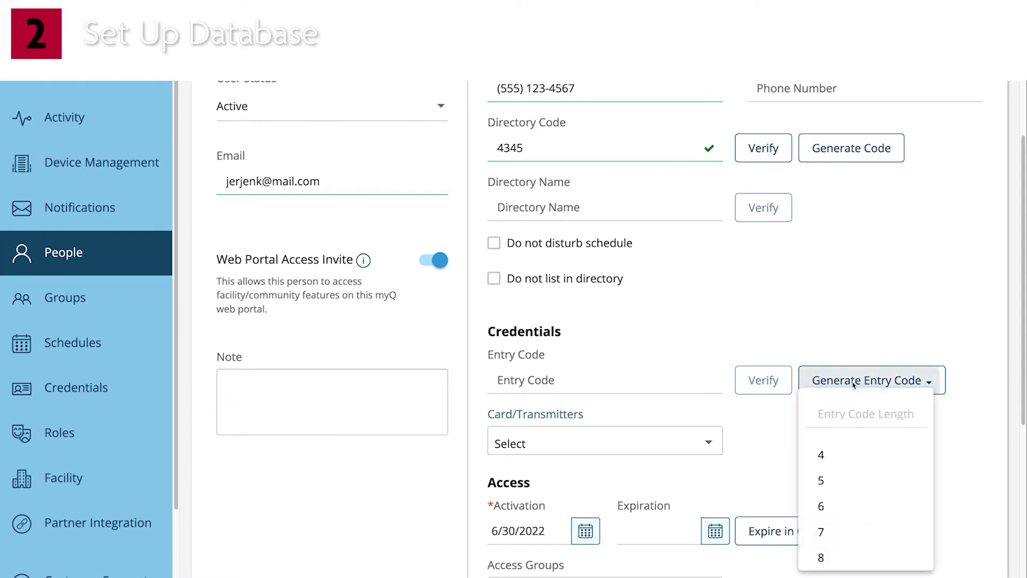
click(854, 460)
scroll(667, 449, down, 3)
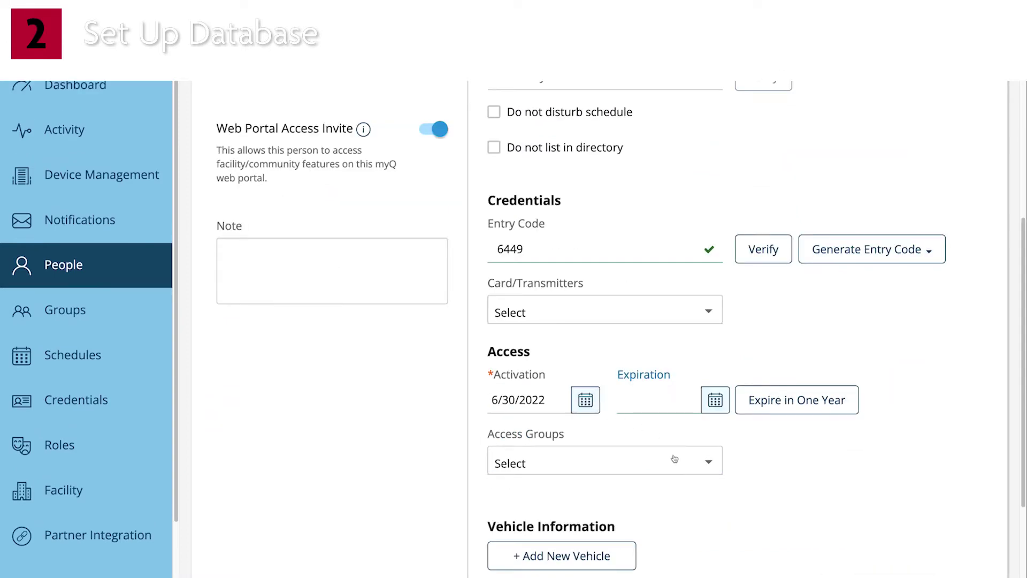
click(696, 466)
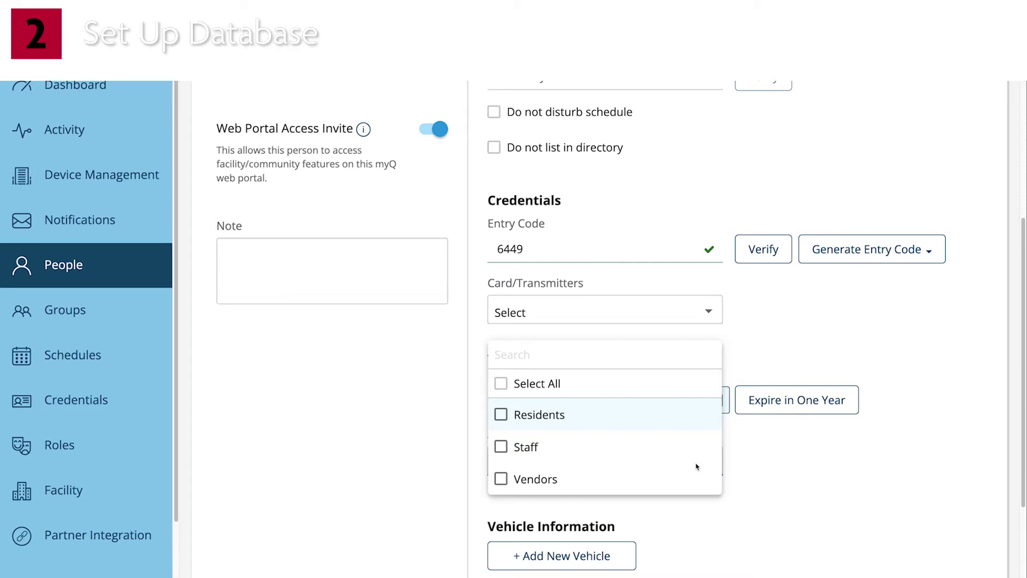
- Put the manager in the Staff access group, save them, and return to the Dashboard
click(515, 452)
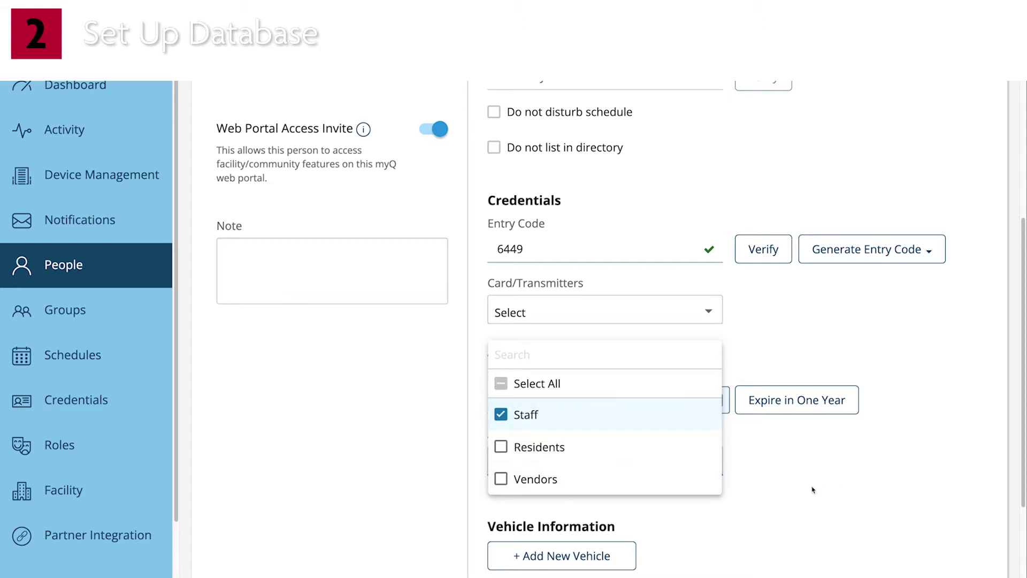
scroll(813, 488, down, 3)
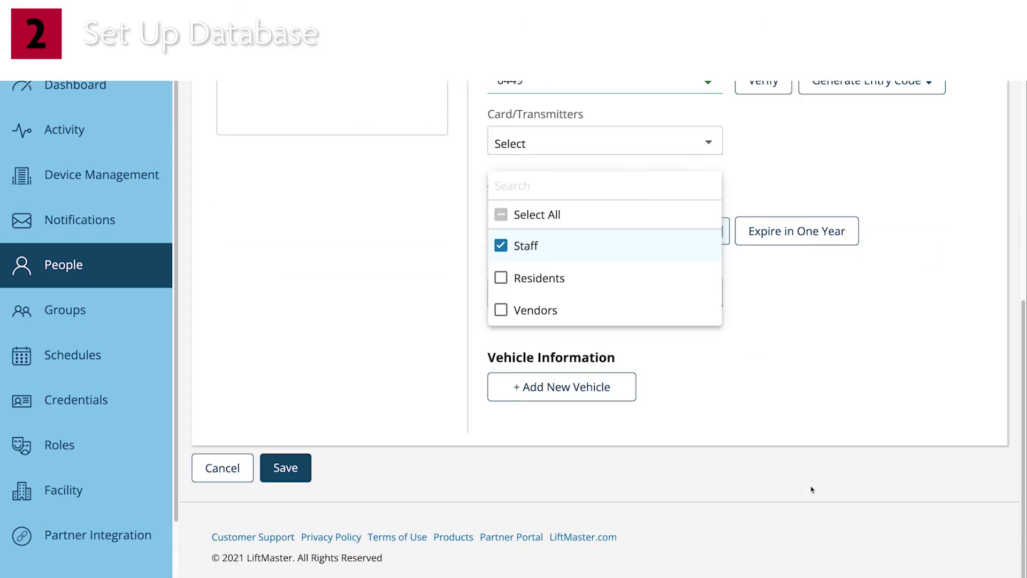
click(289, 475)
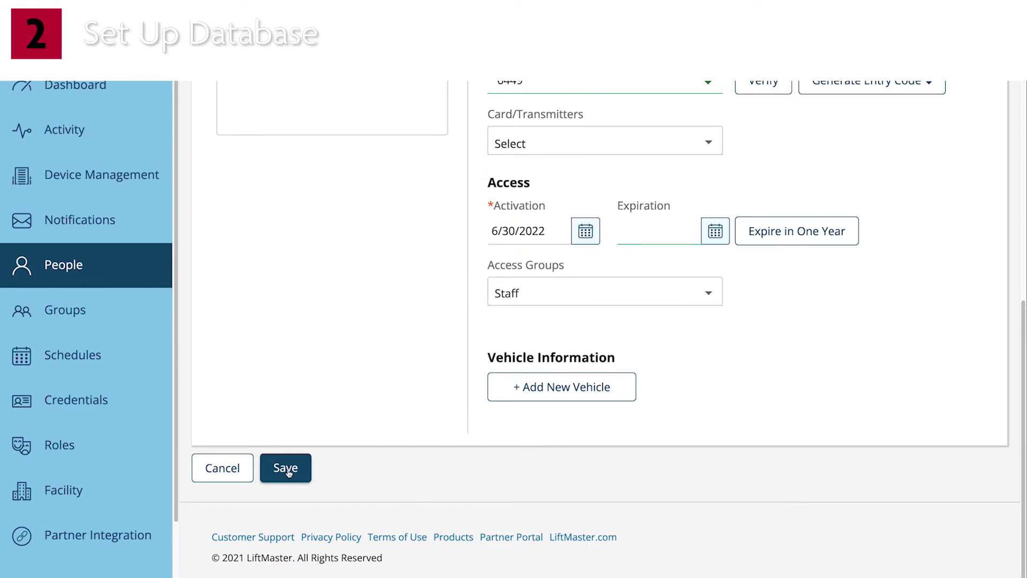
click(287, 469)
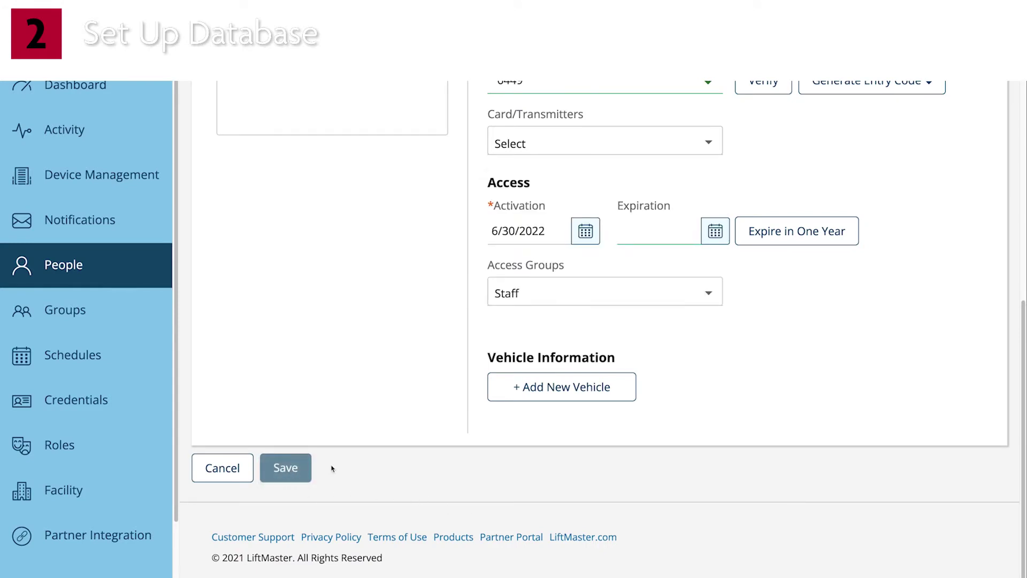
click(62, 202)
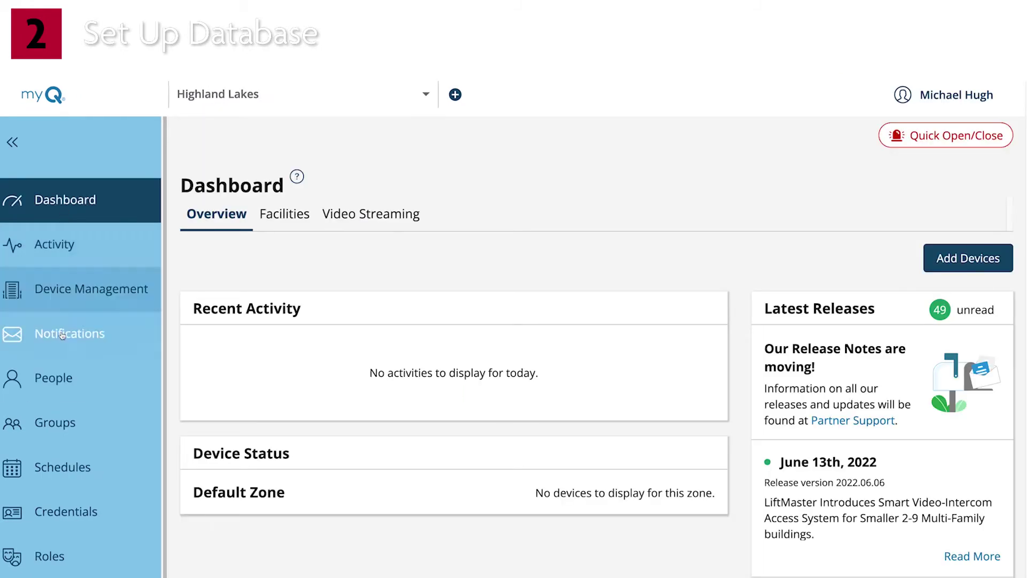
- Start another new person in People and enter the resident's first and last name
click(63, 385)
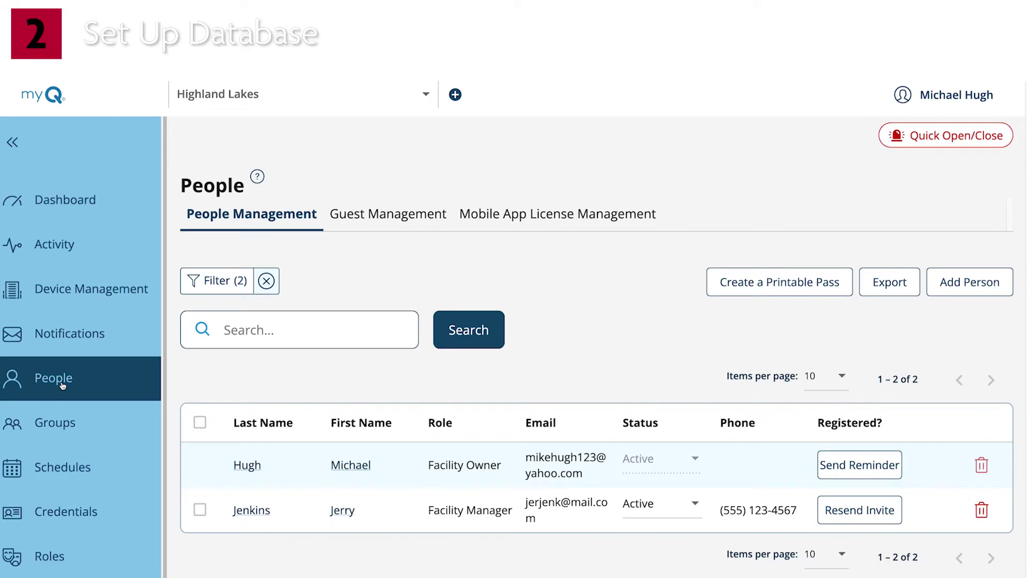
click(947, 289)
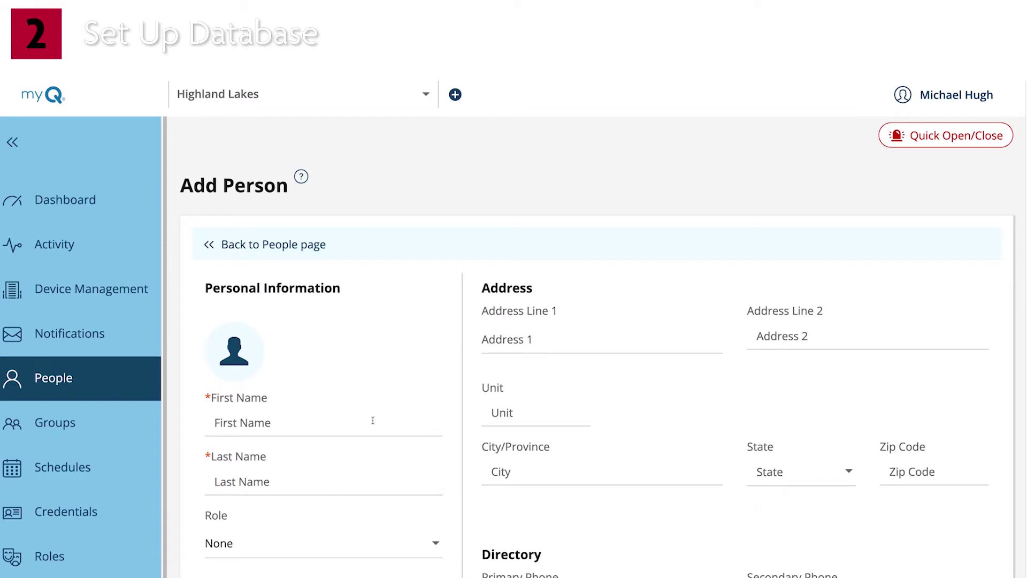
click(373, 420)
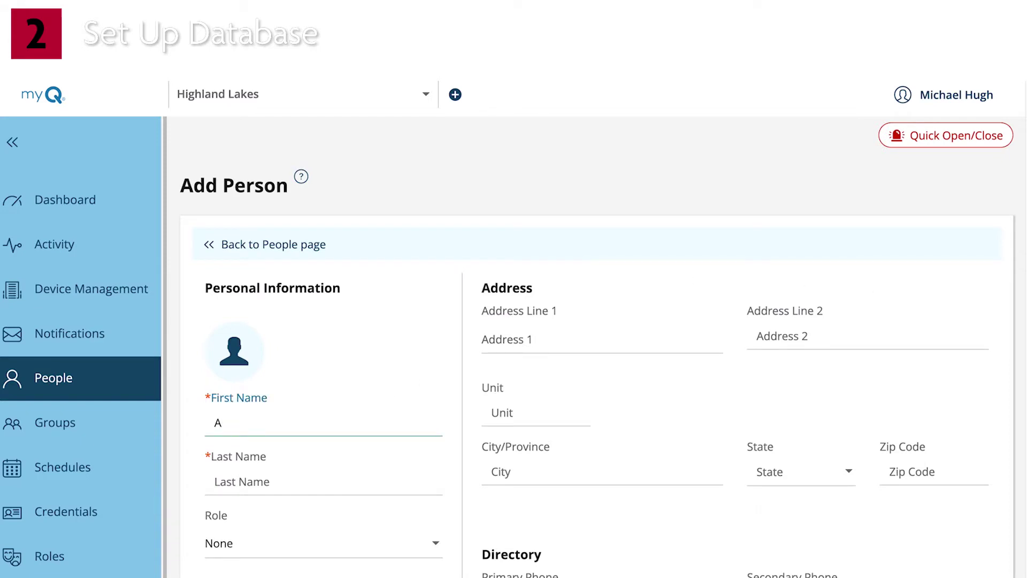
key(Tab)
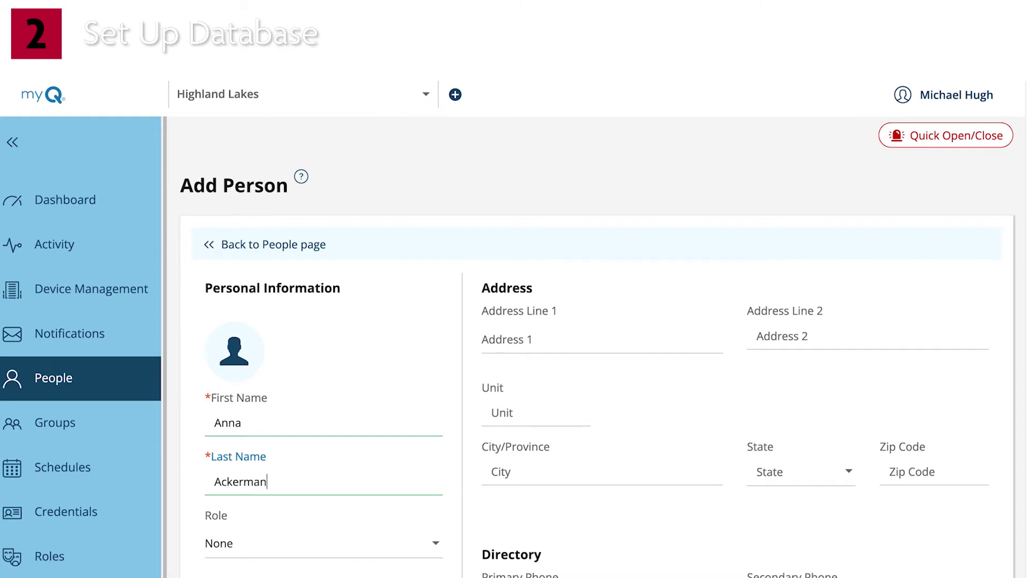
- Enter the resident's email address and street address, dismissing the address suggestions
scroll(321, 505, down, 5)
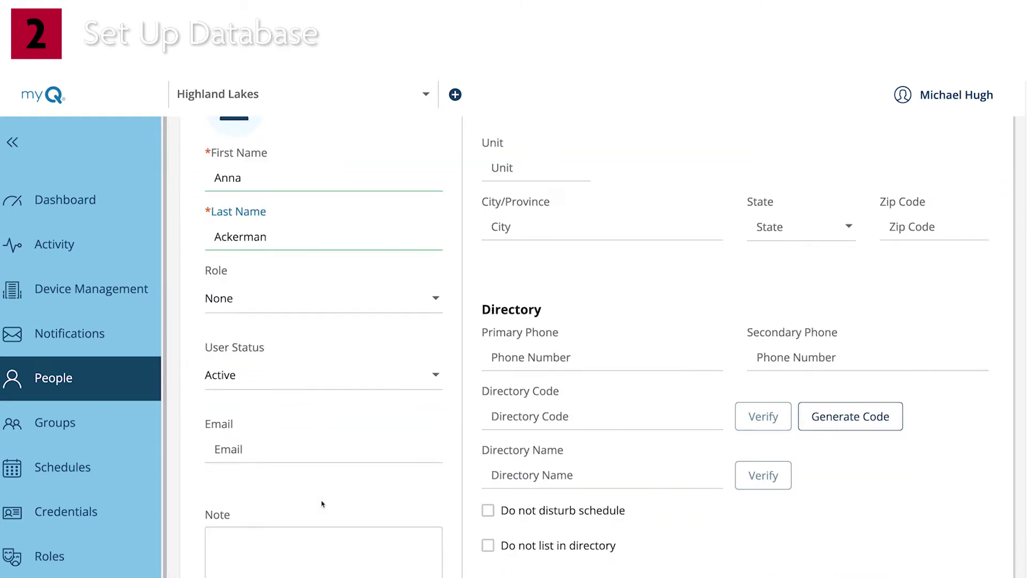
click(315, 450)
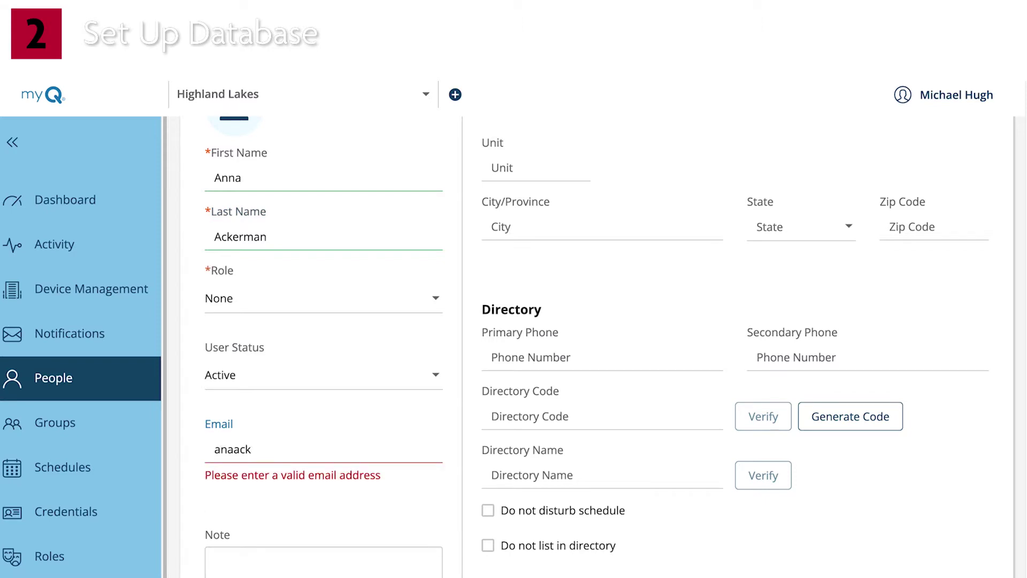
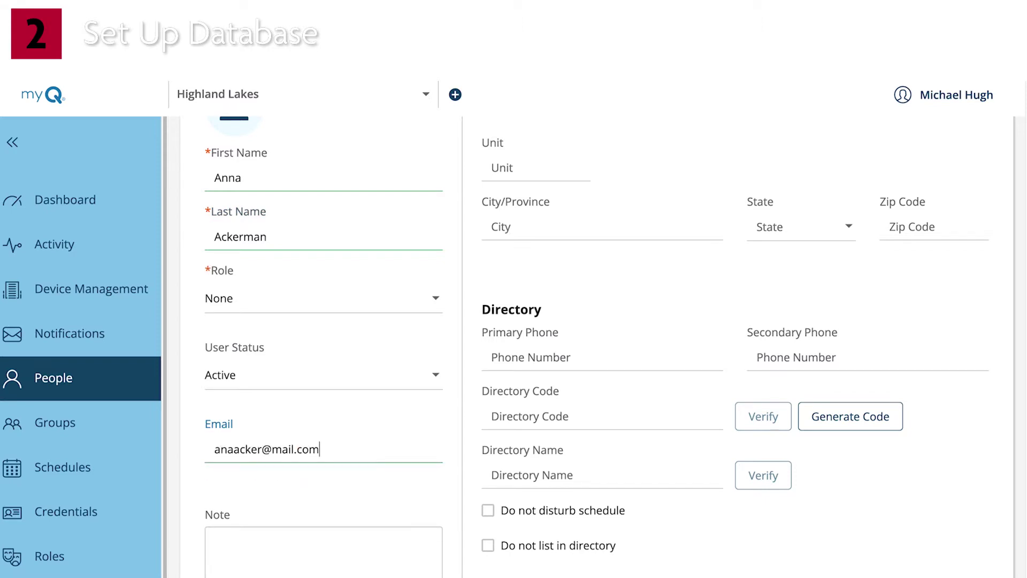
scroll(575, 277, up, 3)
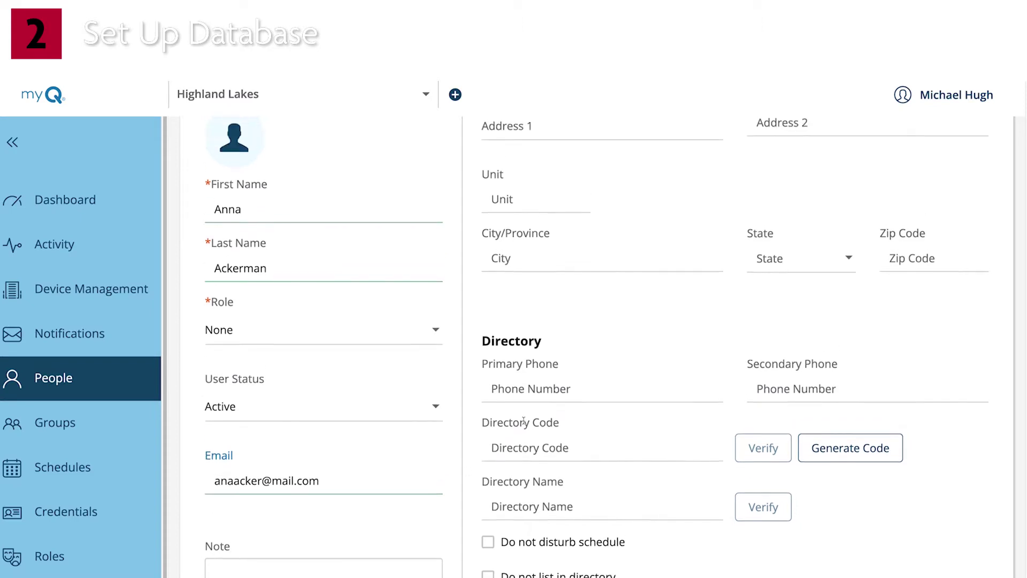
click(555, 236)
text(123 Commu)
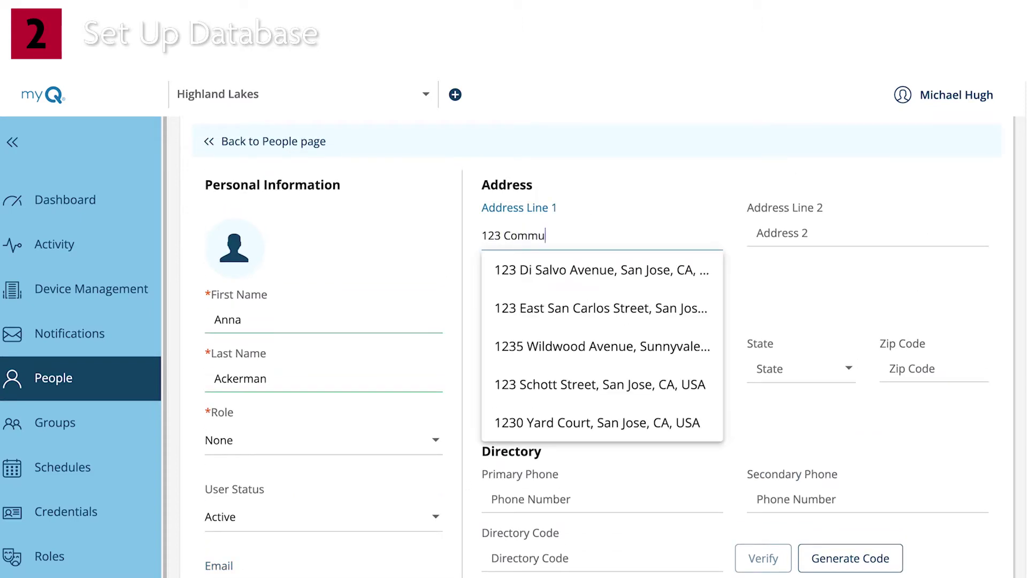
text(nity Way)
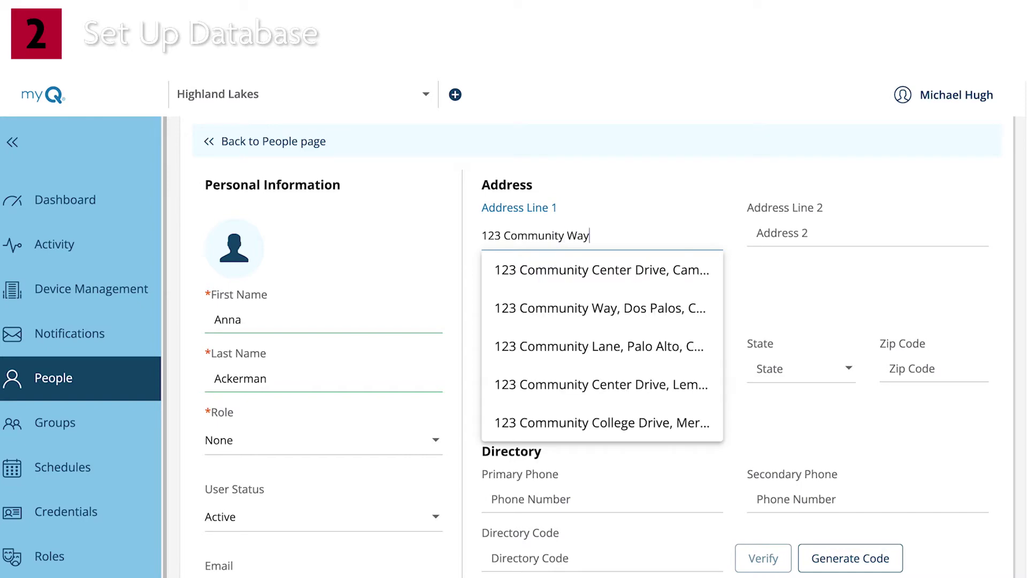
click(666, 478)
click(549, 359)
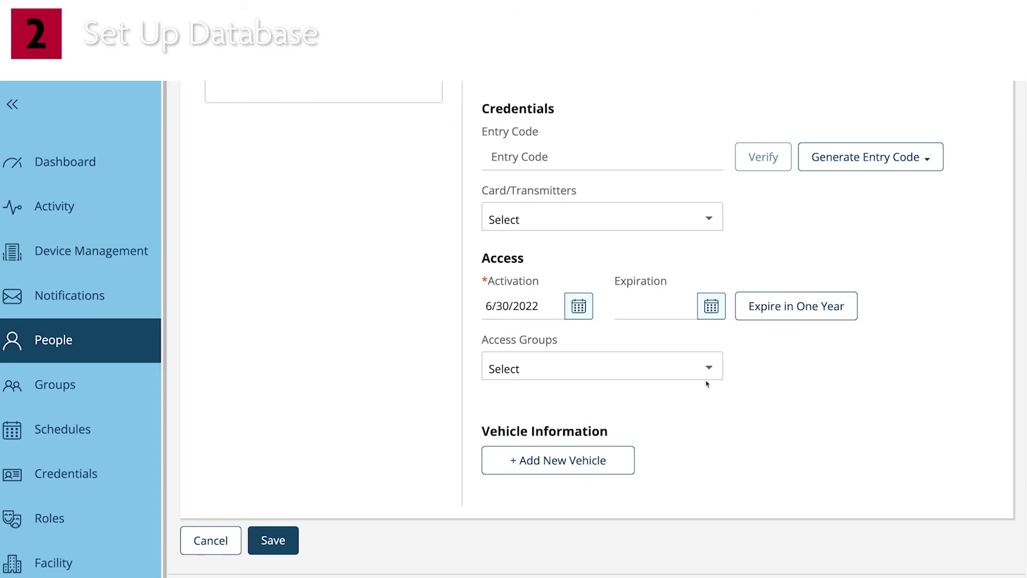
- Tick the Residents access group and save the resident
click(712, 374)
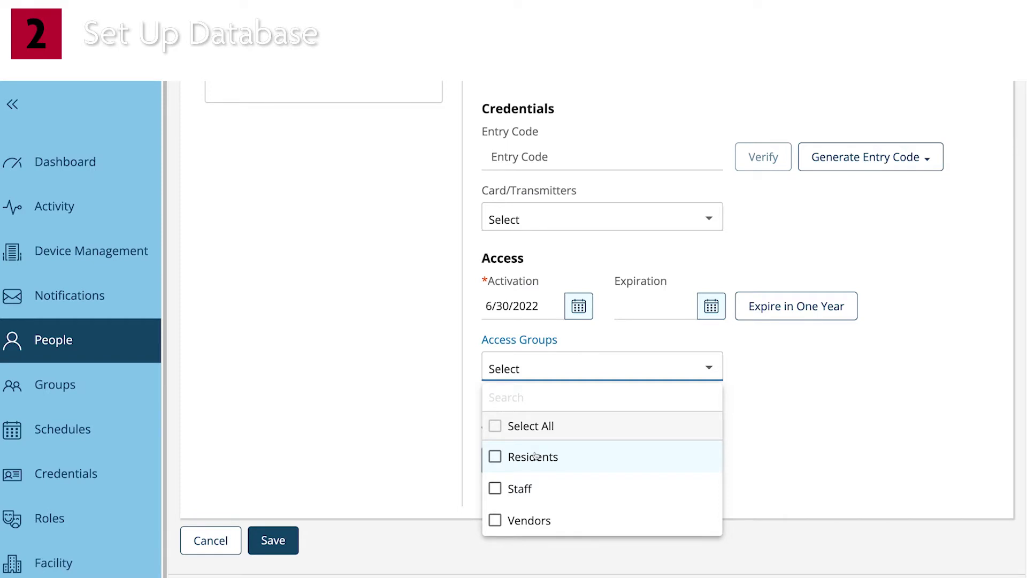
click(535, 455)
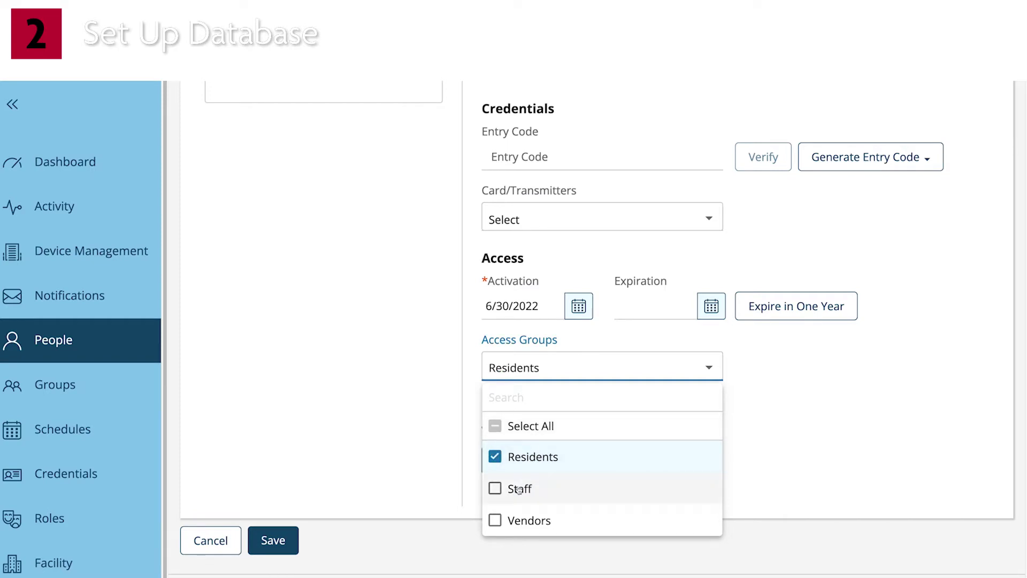
click(279, 542)
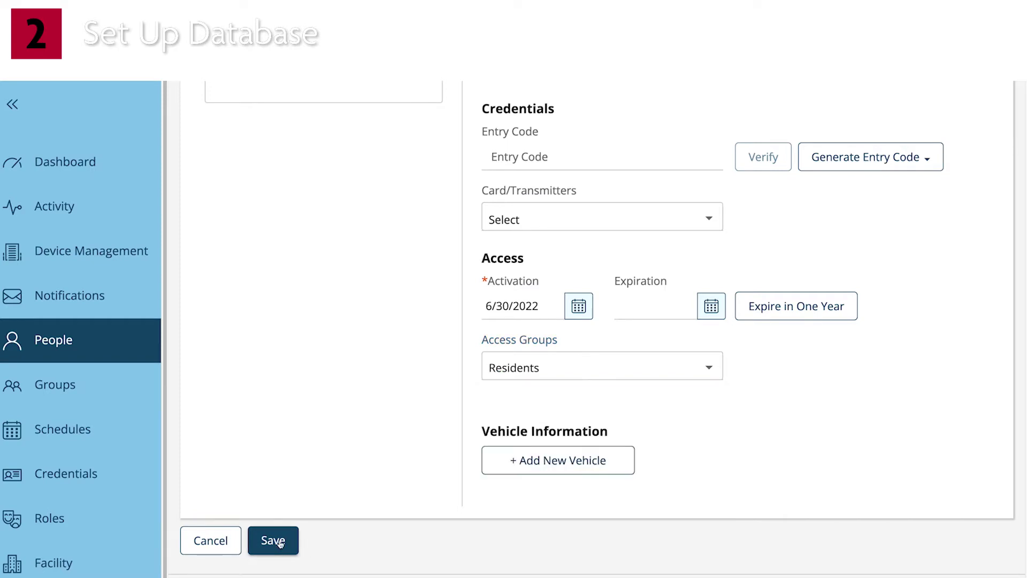
click(279, 543)
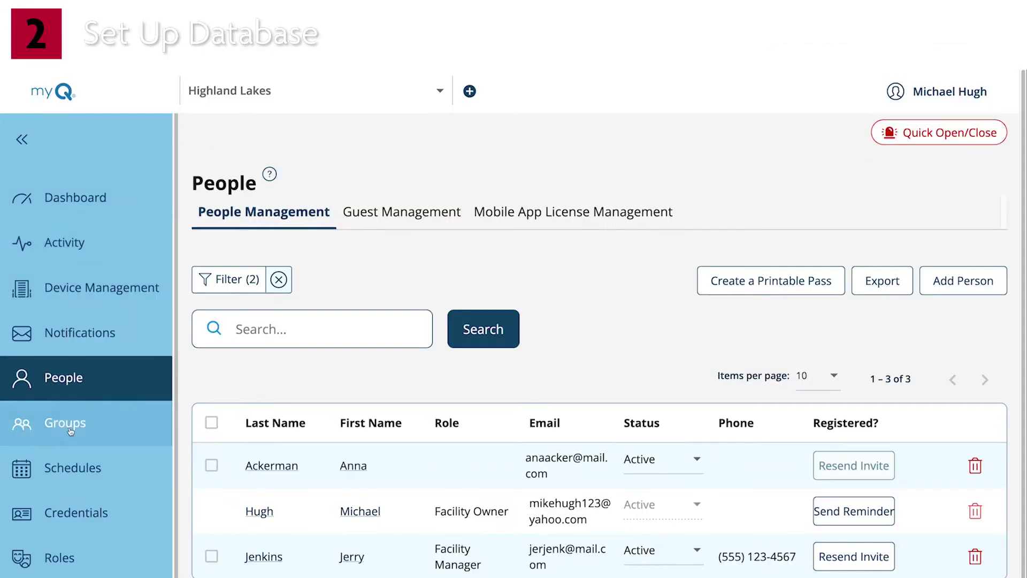
- From the Credentials page, collapse the sidebar and begin a new credential of type Card
click(82, 518)
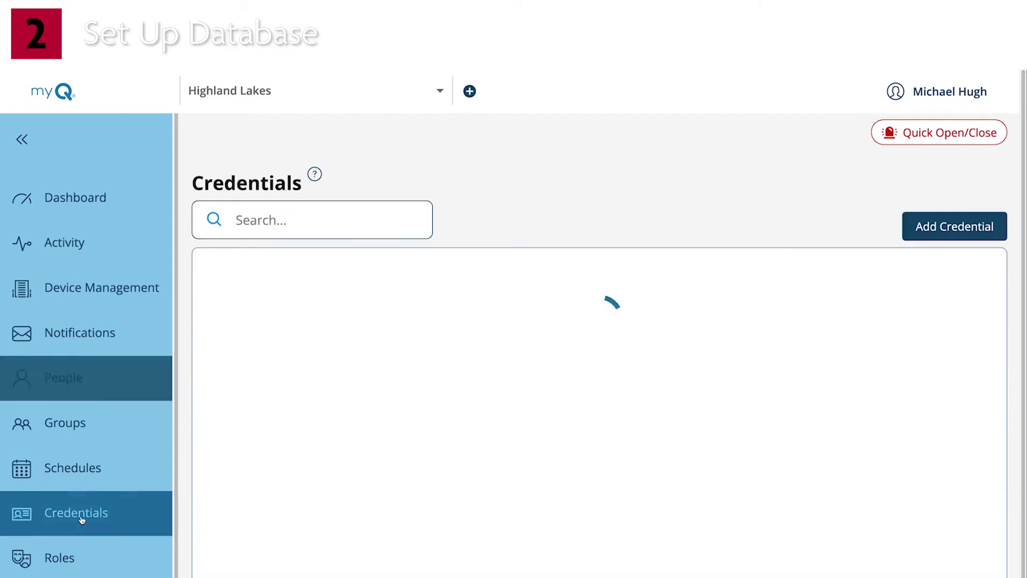
click(21, 140)
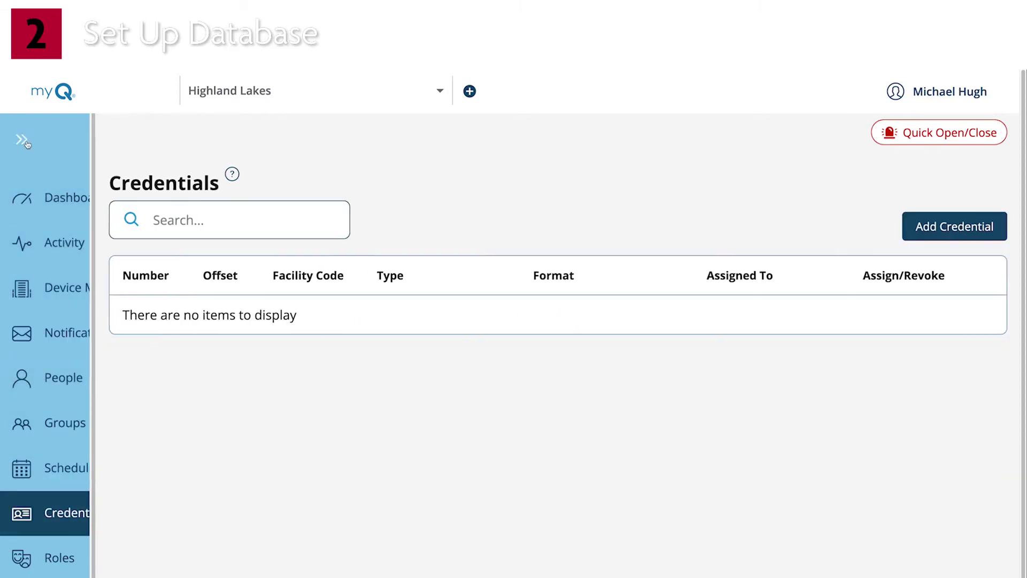
click(921, 234)
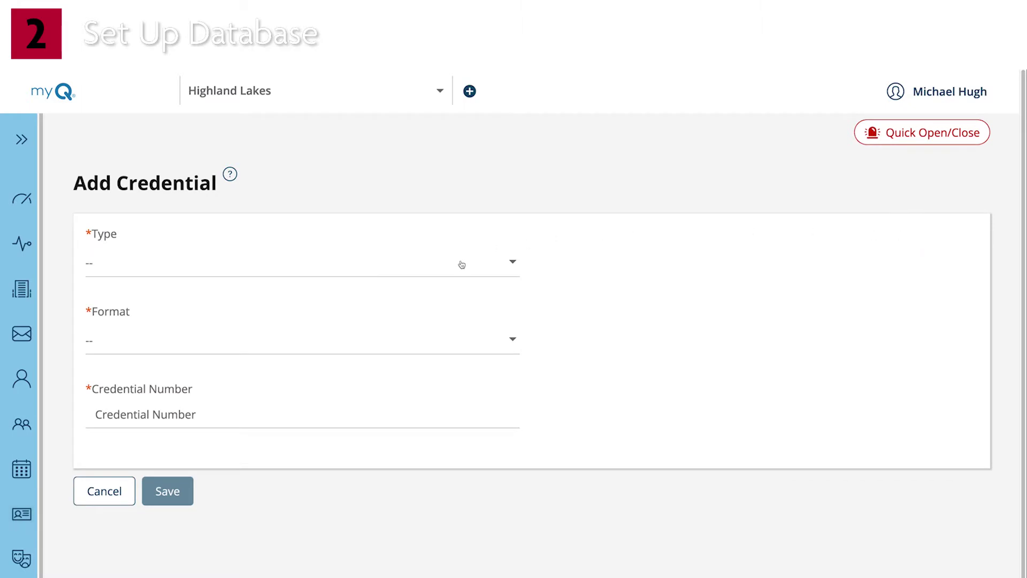
click(508, 266)
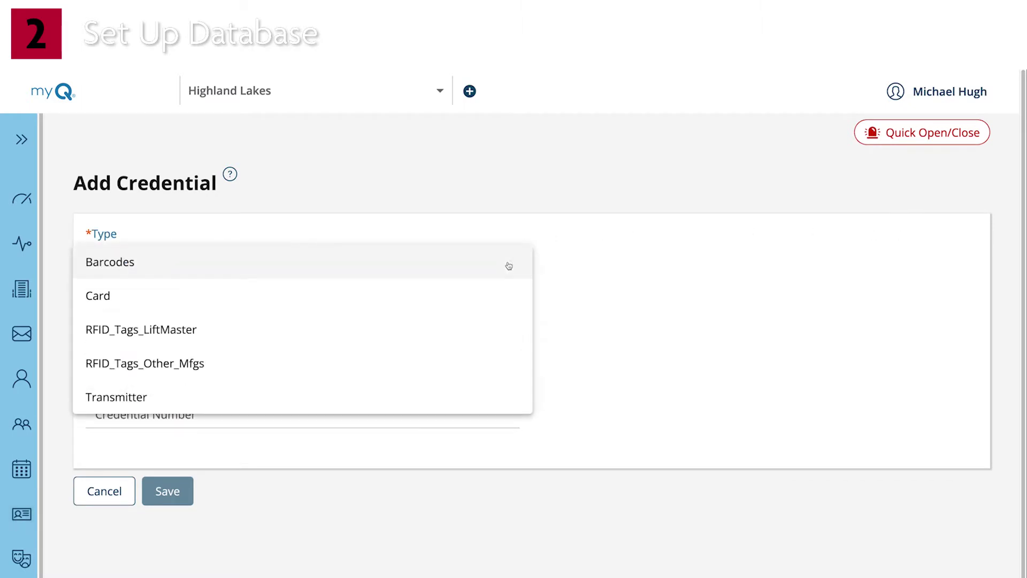
click(413, 309)
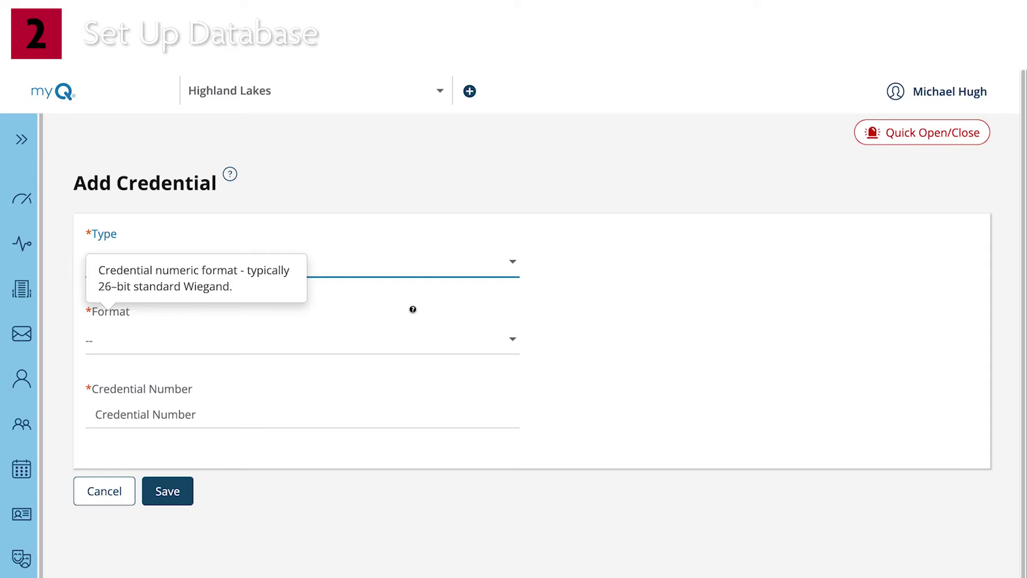
- Choose Standard 26 Bit format and enter a card range from 35006 to 35030
click(426, 333)
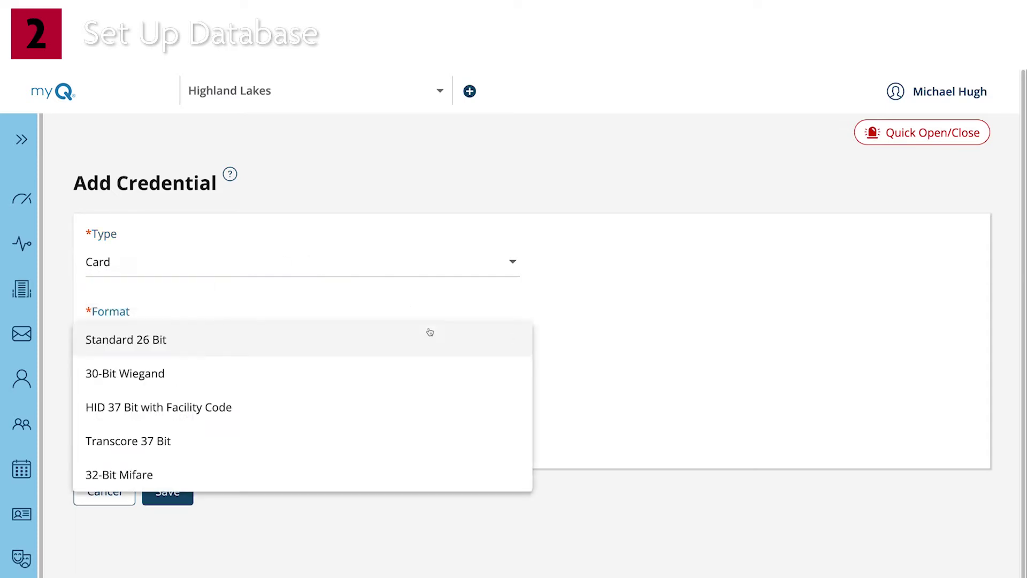
click(425, 347)
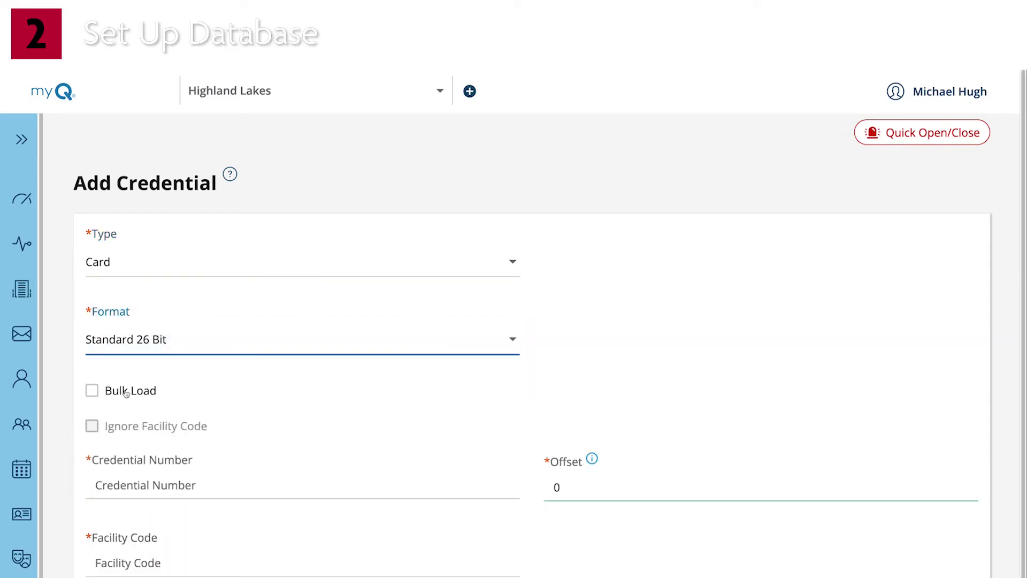
click(98, 396)
click(116, 484)
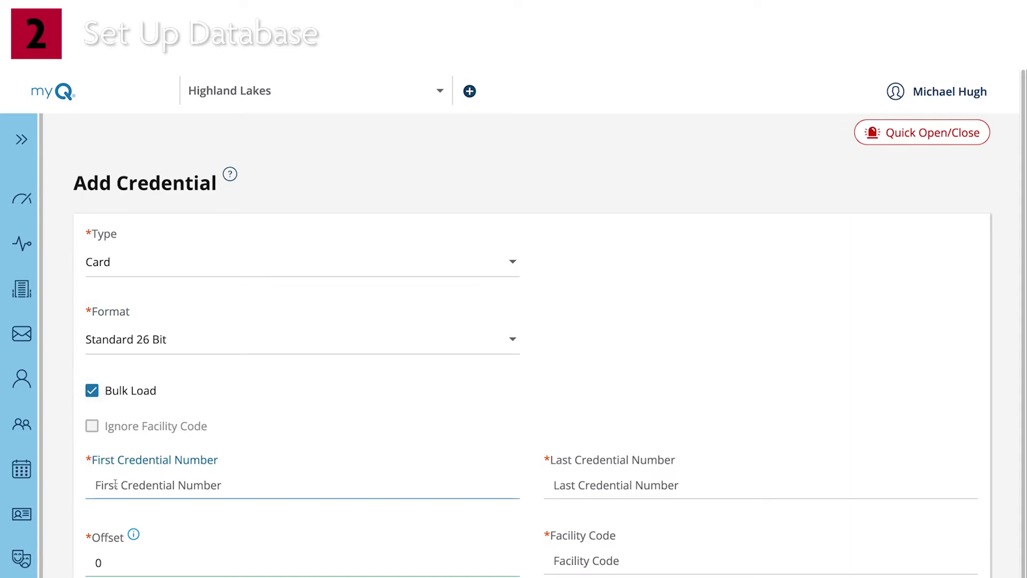
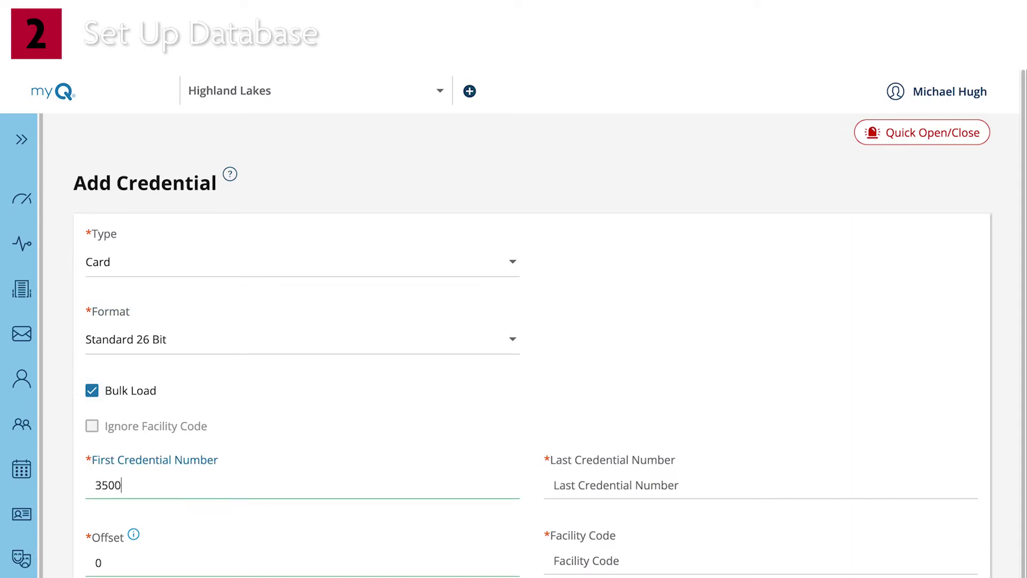
click(556, 485)
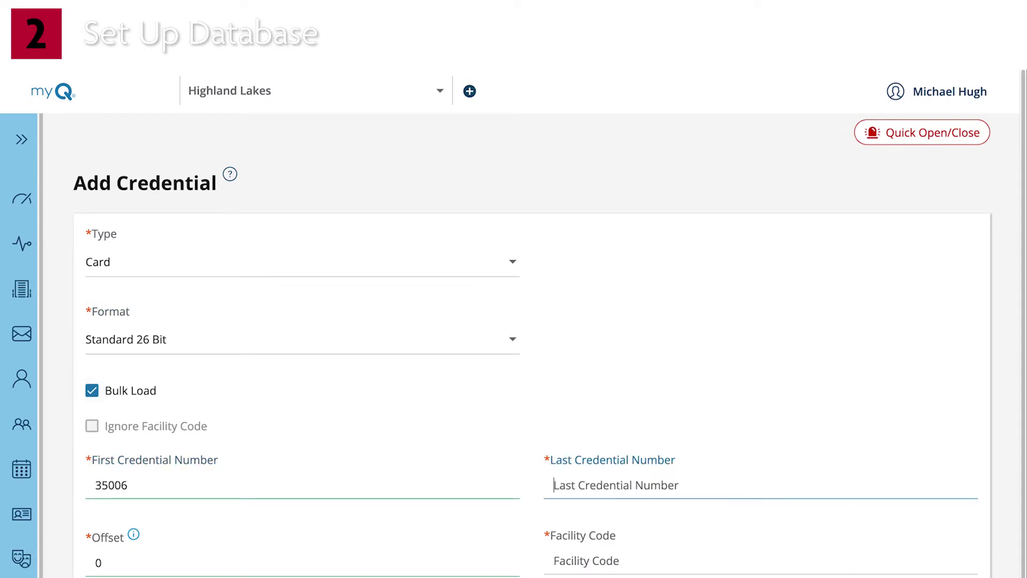
text(35030)
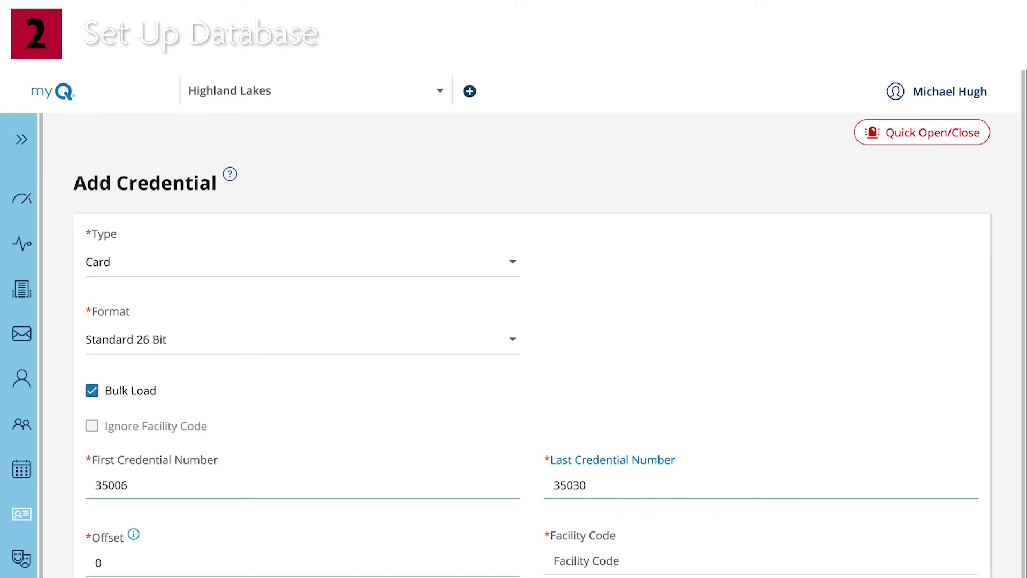
- Switch back to a single card numbered 35006 with facility code 20 and save it
click(91, 392)
click(139, 484)
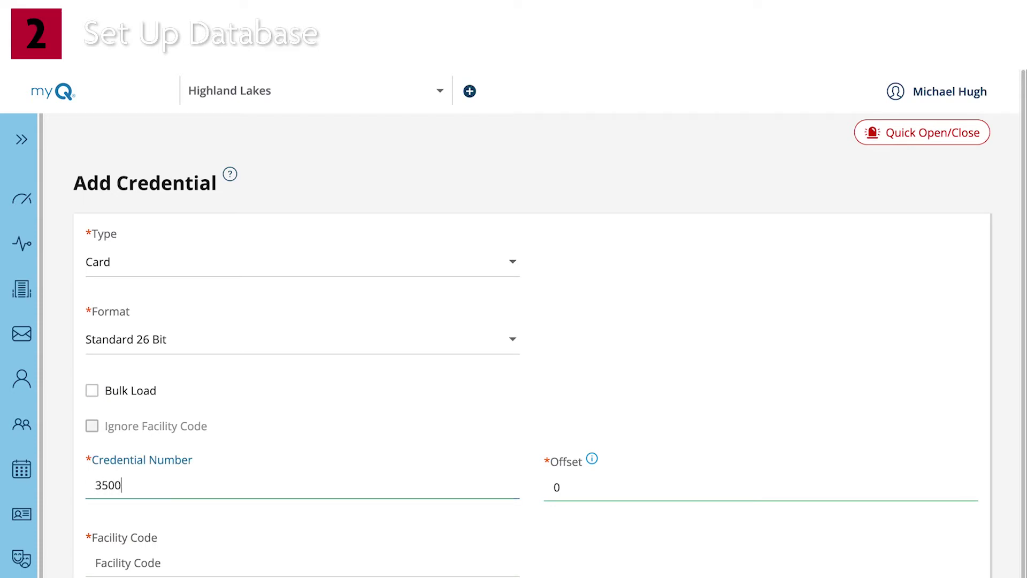
click(134, 533)
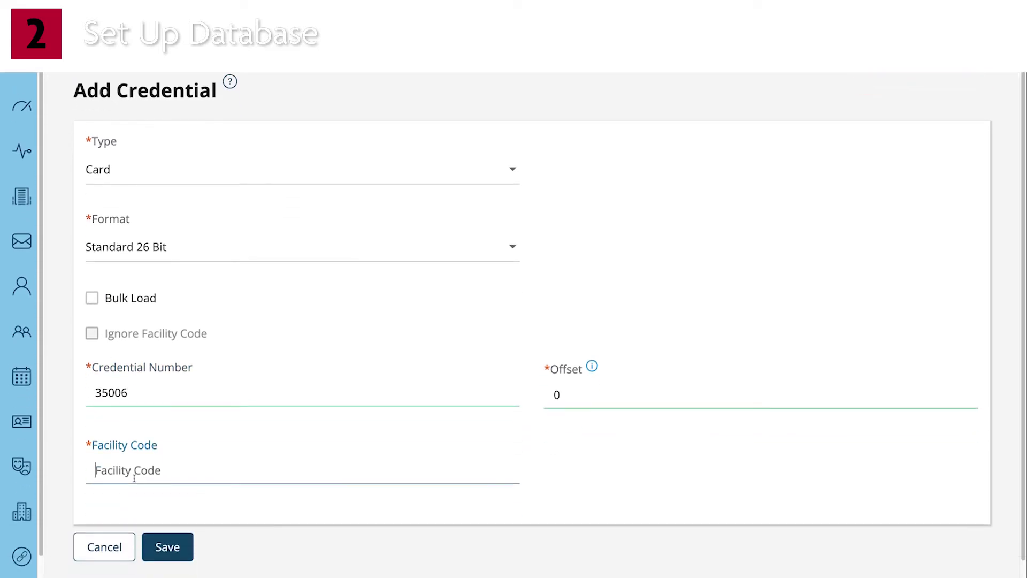
text(20)
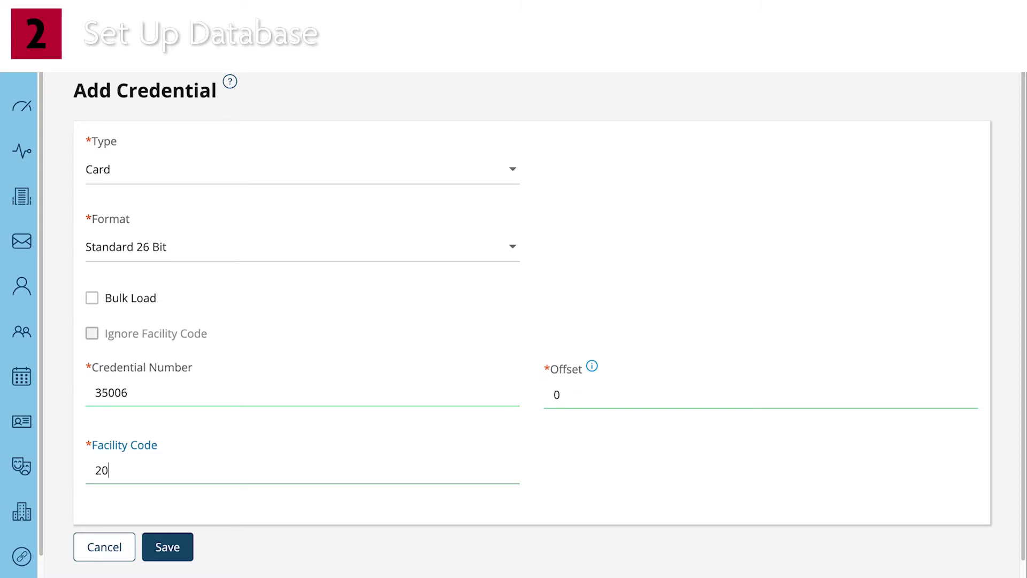
click(181, 548)
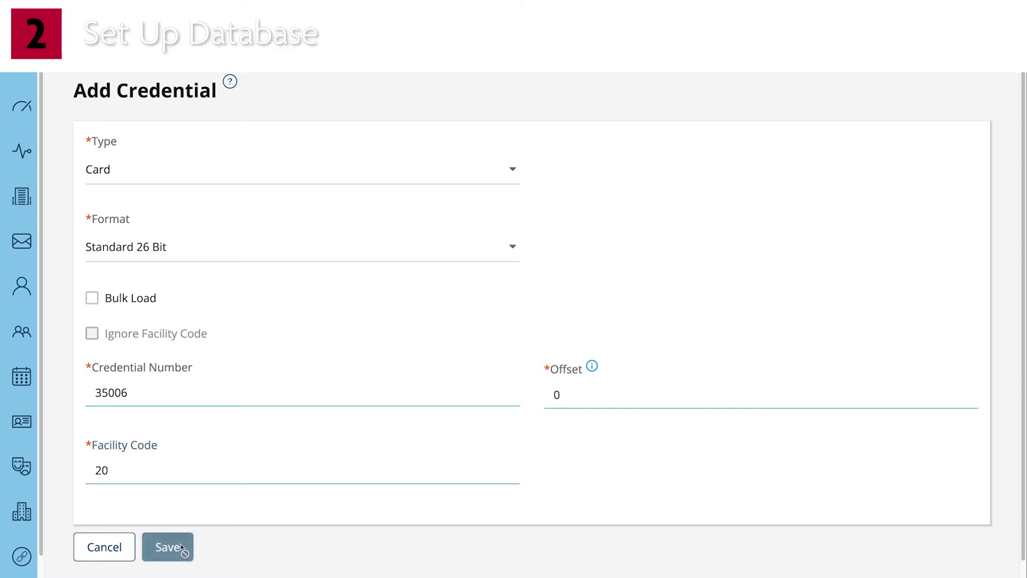